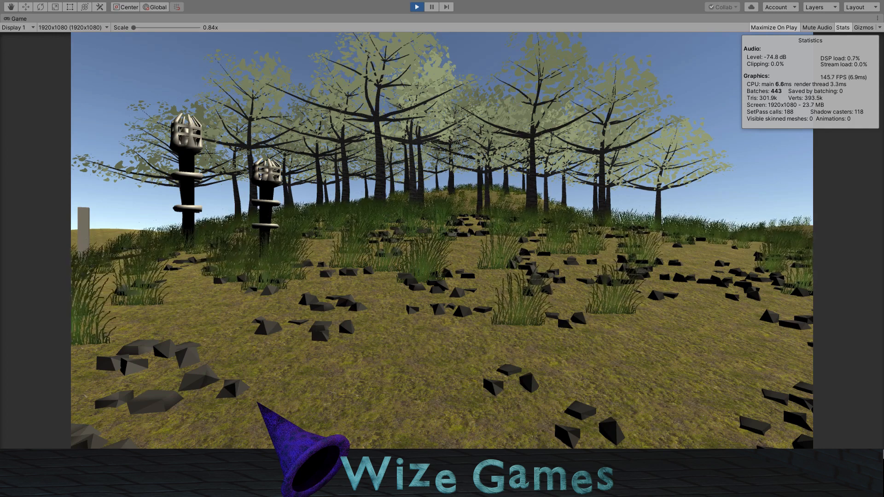
# Step: Stop play mode and inspect the forested terrain in the Scene view
pyautogui.hotkey('ctrl', 'p')
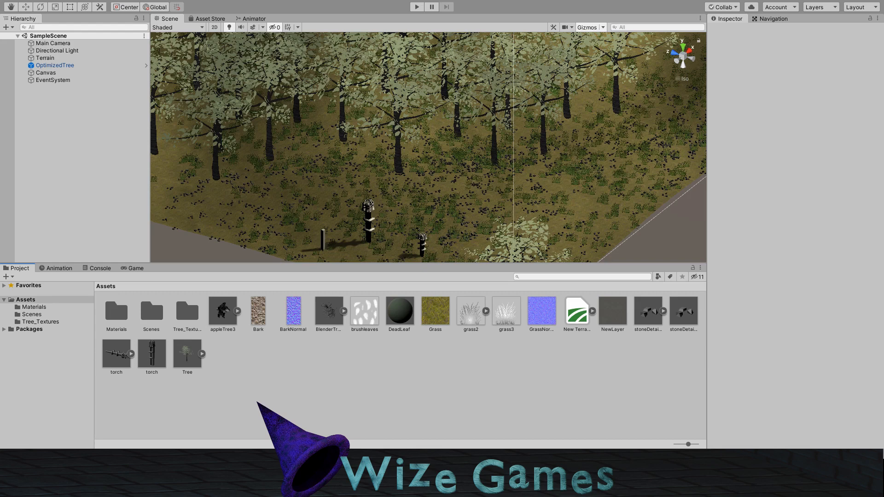
pyautogui.moveTo(365, 192); pyautogui.dragTo(378, 183, button='middle')
pyautogui.moveTo(330, 200); pyautogui.dragTo(422, 202, button='right')
pyautogui.moveTo(363, 196); pyautogui.dragTo(335, 171, button='middle')
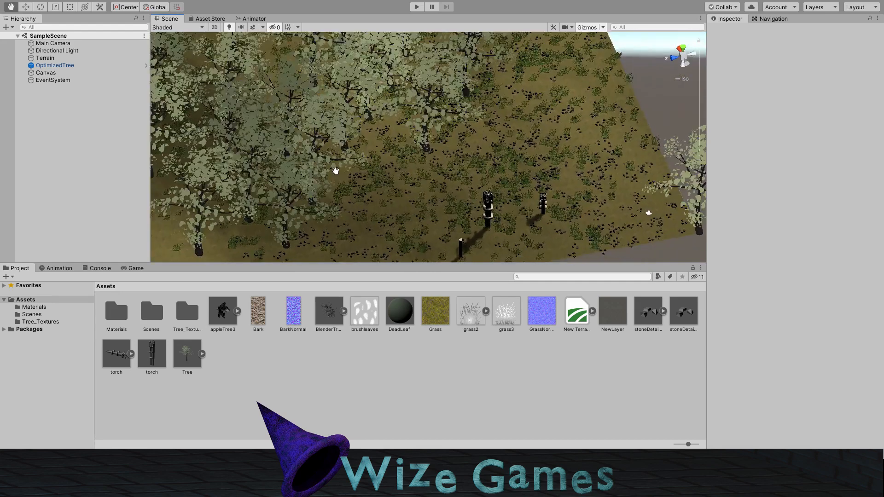
pyautogui.moveTo(335, 171); pyautogui.dragTo(335, 257, button='right')
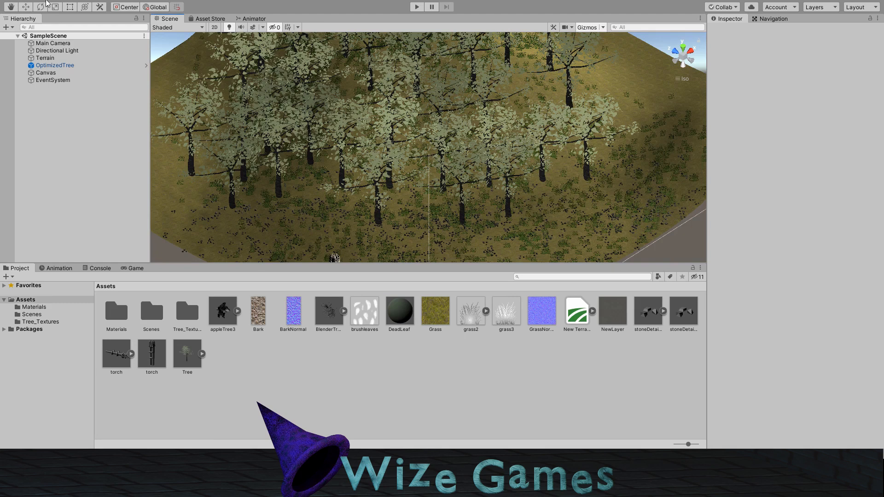
# Step: Create a Universal Render Pipeline asset named URp in the Assets folder and make it the project's active render pipeline
pyautogui.click(245, 366)
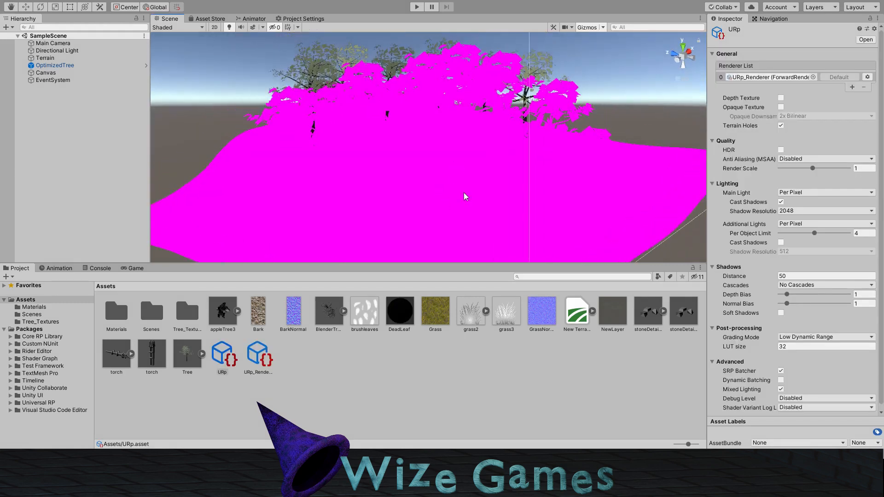
pyautogui.scroll(3, 466, 196)
pyautogui.moveTo(465, 167); pyautogui.dragTo(457, 147, button='middle')
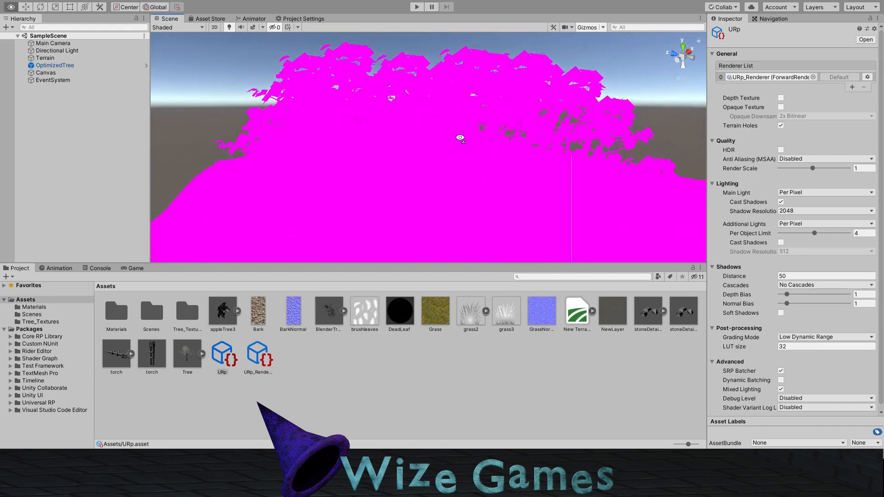
# Step: Examine how the terrain and trees render in the Scene view from several angles and distances
pyautogui.moveTo(457, 147); pyautogui.dragTo(468, 170, button='right')
pyautogui.moveTo(468, 170); pyautogui.dragTo(369, 89, button='middle')
pyautogui.scroll(-3, 424, 146)
pyautogui.moveTo(424, 146); pyautogui.dragTo(416, 147, button='middle')
pyautogui.moveTo(417, 146); pyautogui.dragTo(419, 148, button='right')
pyautogui.moveTo(419, 148); pyautogui.dragTo(505, 186, button='middle')
pyautogui.moveTo(505, 185); pyautogui.dragTo(445, 182, button='right')
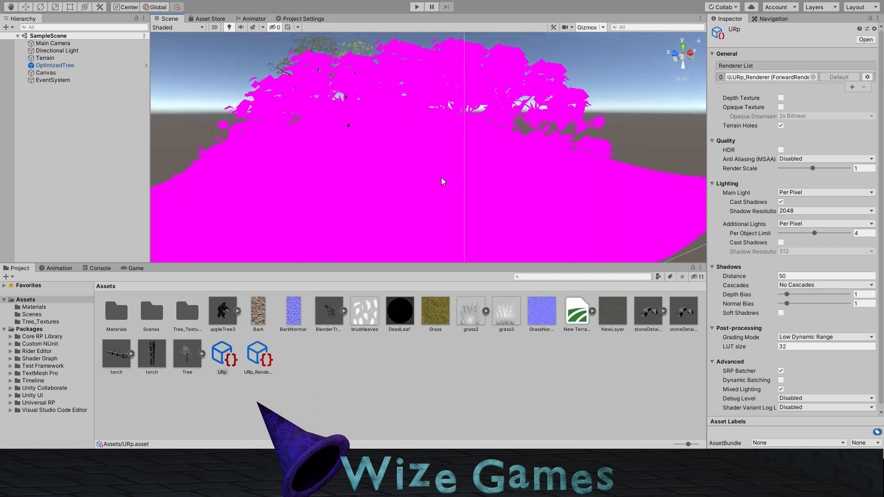
pyautogui.moveTo(402, 215); pyautogui.dragTo(421, 170, button='middle')
# Step: Select the terrain and check which material is assigned in its terrain settings
pyautogui.click(356, 231)
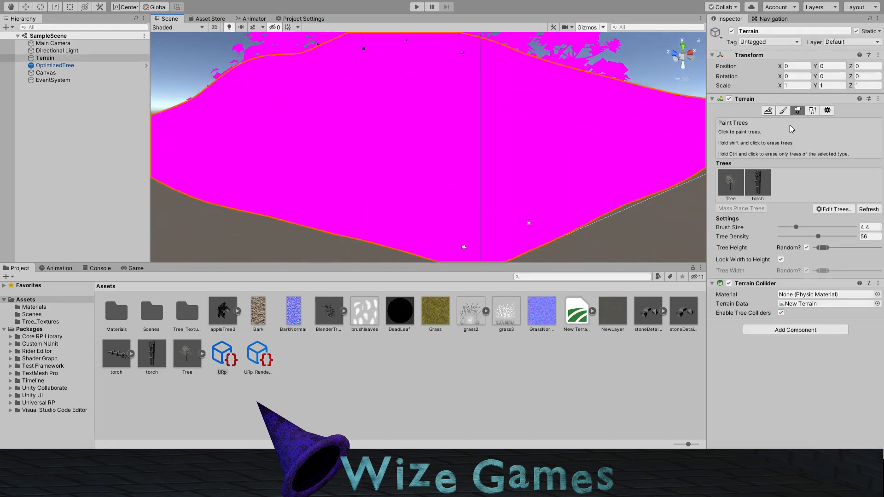
pyautogui.click(828, 111)
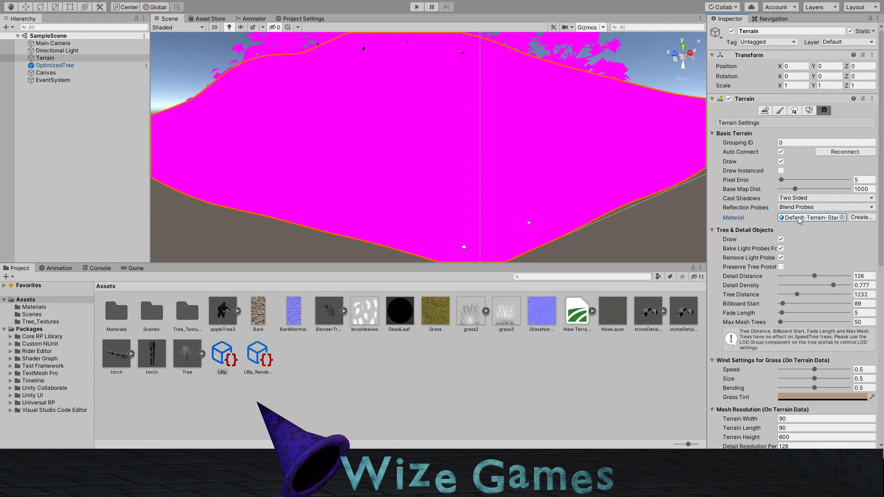
pyautogui.click(812, 221)
# Step: Create a material named Terrain in the Assets folder and give it the Universal Render Pipeline/Terrain/Lit shader
pyautogui.click(552, 365)
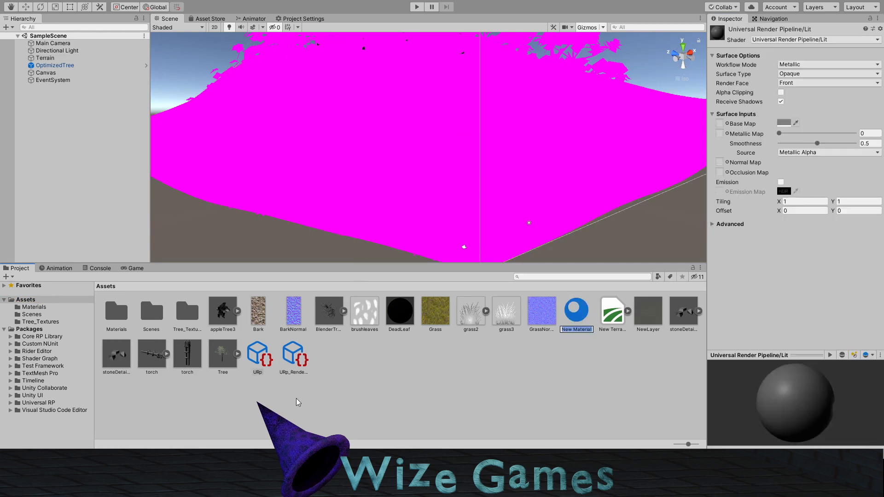
pyautogui.write('Terrain')
pyautogui.press('Return')
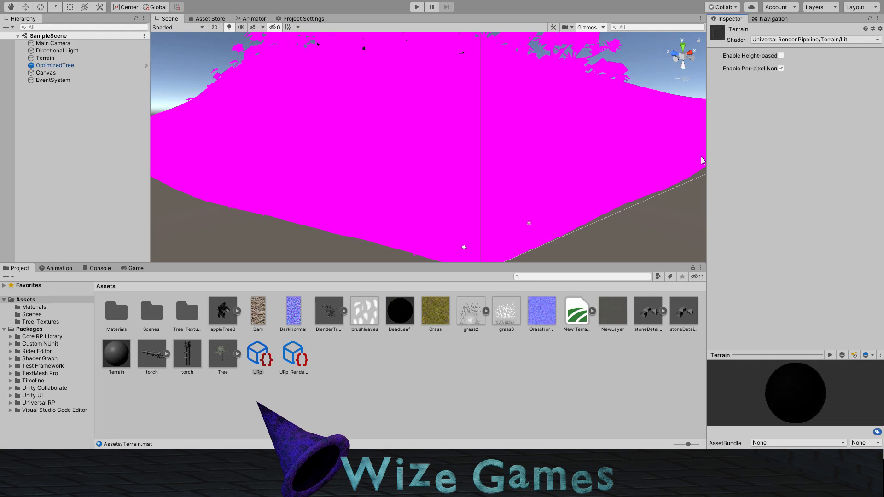
pyautogui.click(120, 356)
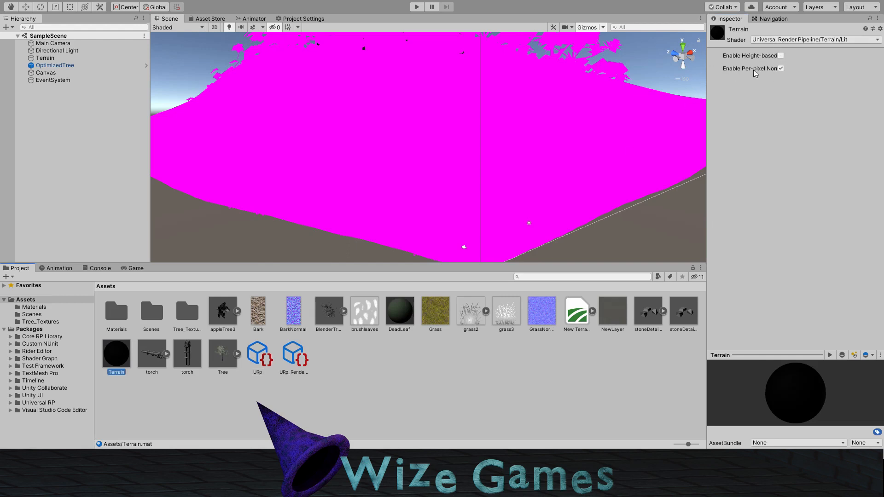
# Step: Assign the new Terrain material to the terrain object and inspect the ground surface in the scene
pyautogui.click(424, 222)
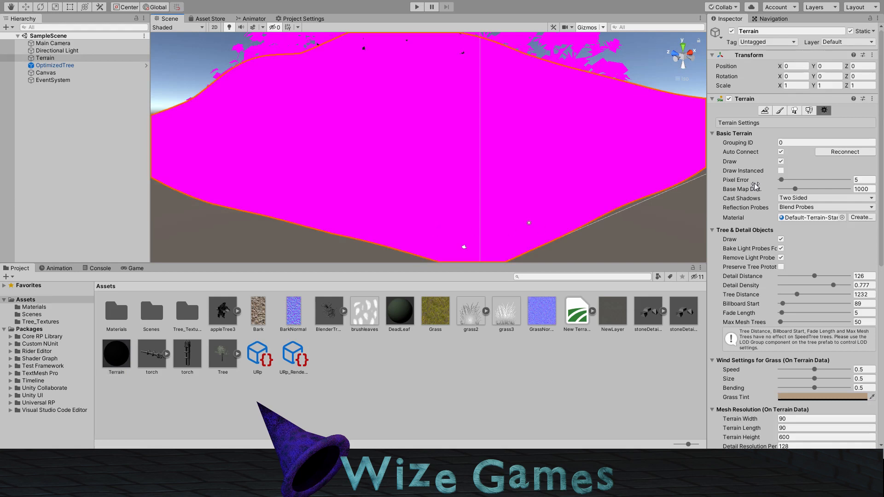
pyautogui.moveTo(119, 355); pyautogui.dragTo(782, 222)
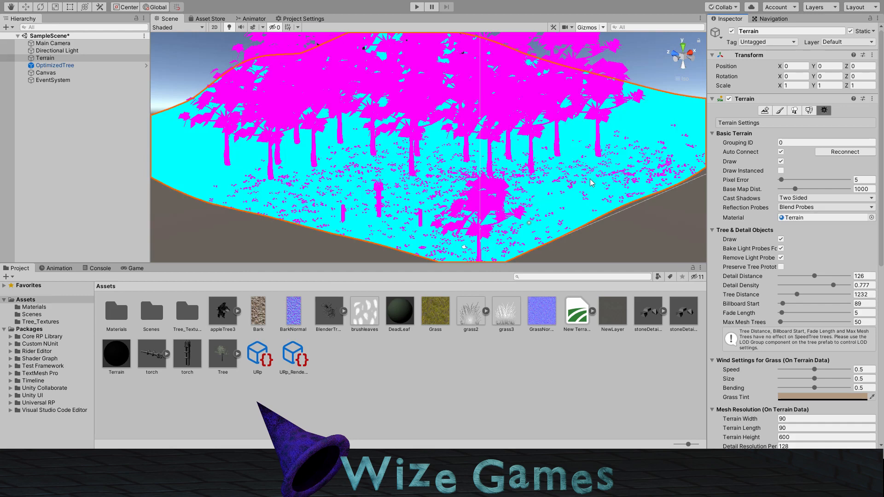
pyautogui.scroll(3, 580, 198)
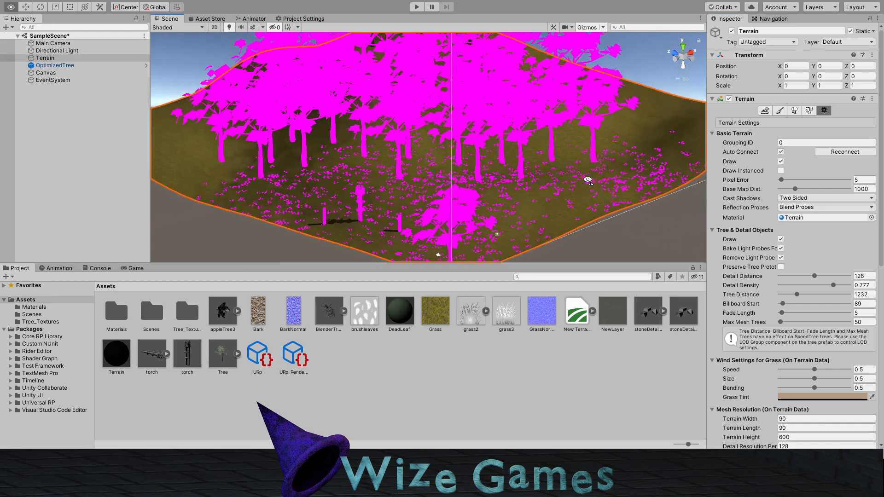
pyautogui.scroll(5, 575, 201)
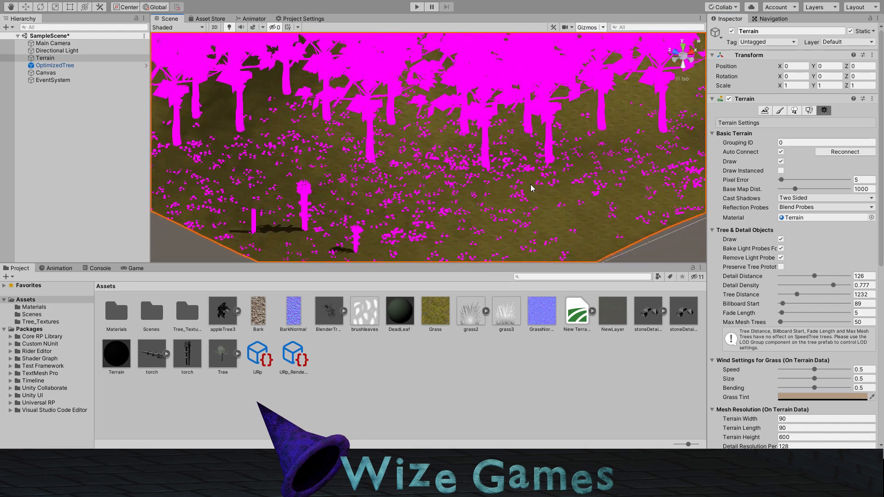
pyautogui.keyDown('alt'); pyautogui.moveTo(443, 178); pyautogui.dragTo(529, 195); pyautogui.keyUp('alt')
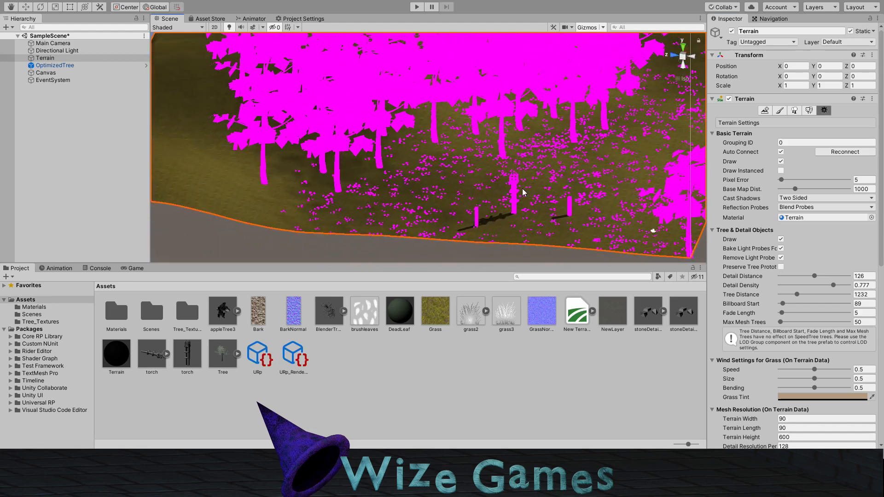
pyautogui.keyDown('alt'); pyautogui.moveTo(470, 183); pyautogui.dragTo(420, 190); pyautogui.keyUp('alt')
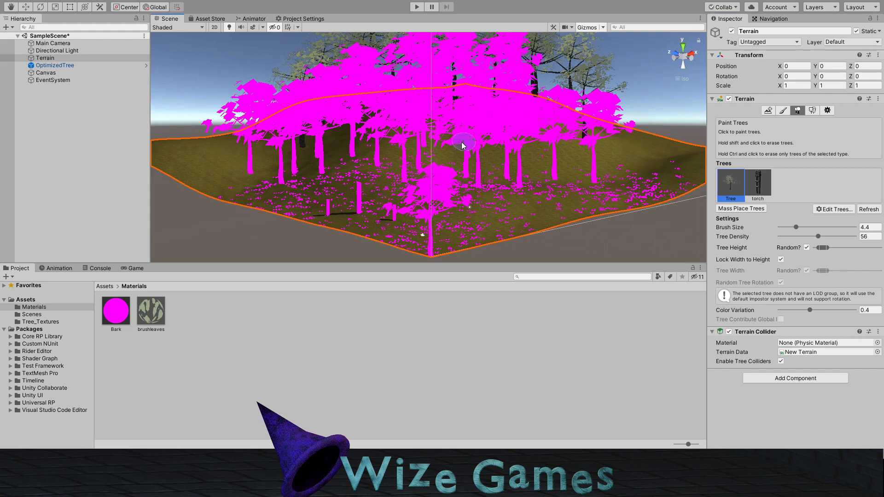
# Step: Open the Tree prefab and locate its Bark and brushleaves materials from the Mesh Renderer's material elements
pyautogui.keyDown('alt'); pyautogui.moveTo(454, 140); pyautogui.dragTo(441, 167); pyautogui.keyUp('alt')
pyautogui.scroll(-10, 441, 168)
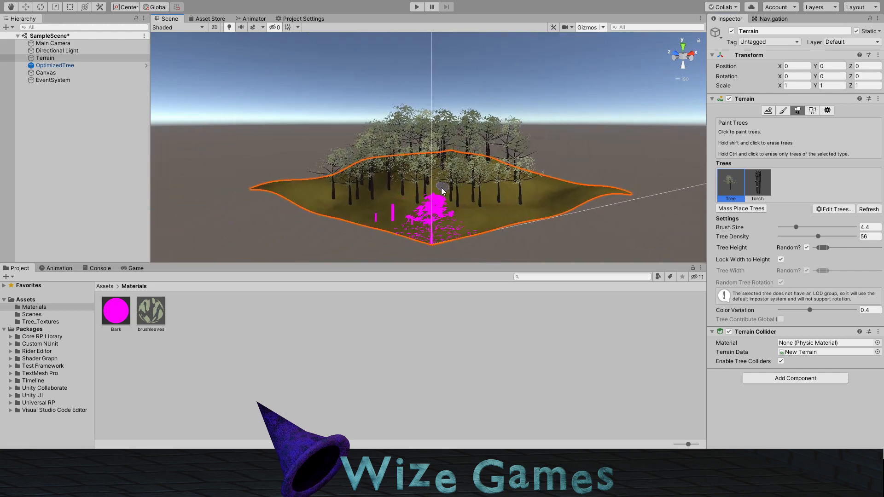
pyautogui.scroll(10, 443, 187)
pyautogui.scroll(3, 443, 201)
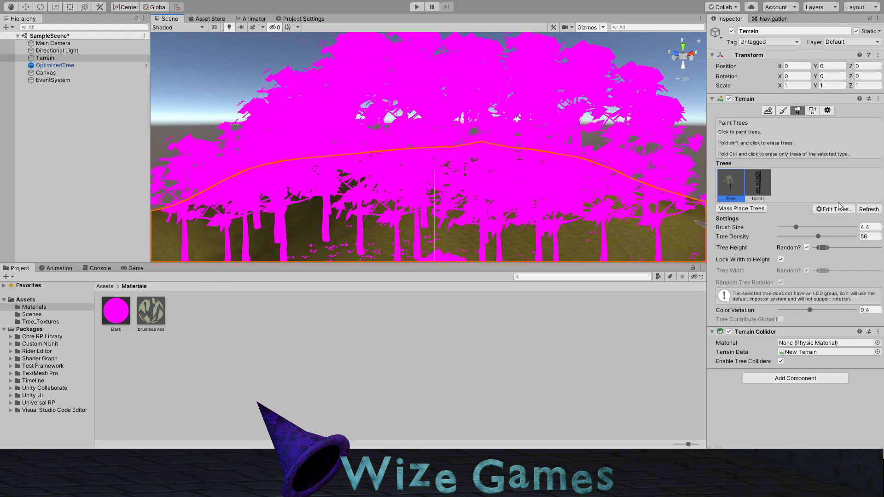
pyautogui.click(113, 289)
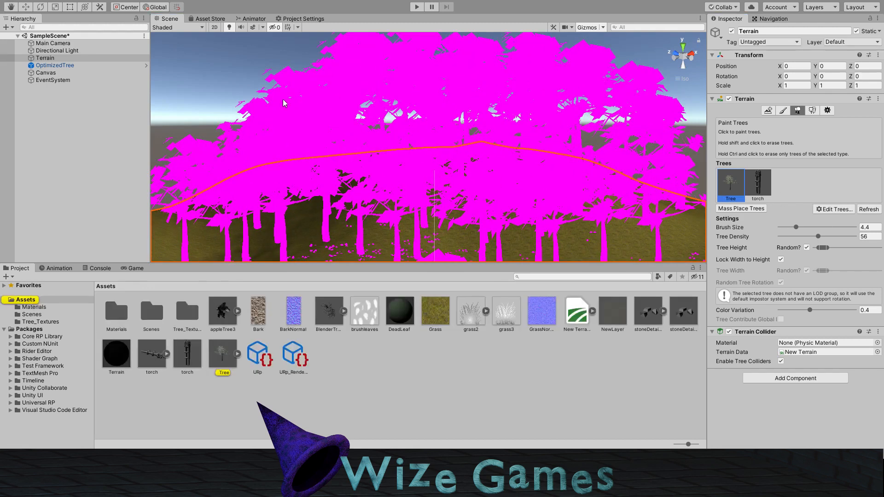
pyautogui.click(216, 356)
pyautogui.doubleClick(215, 356)
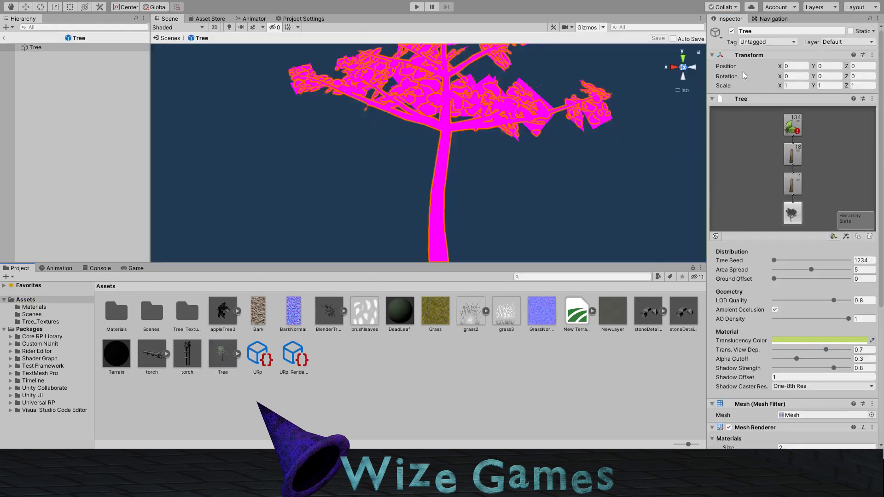
pyautogui.scroll(-5, 797, 270)
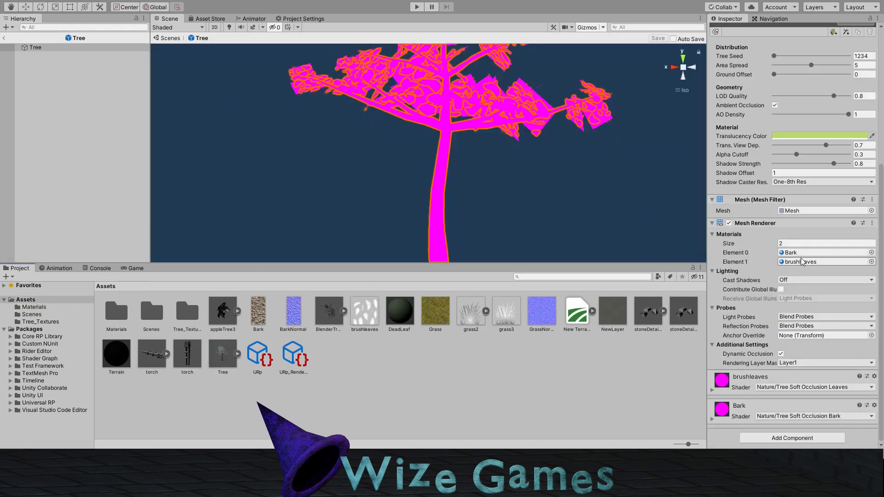
pyautogui.click(797, 253)
pyautogui.click(799, 262)
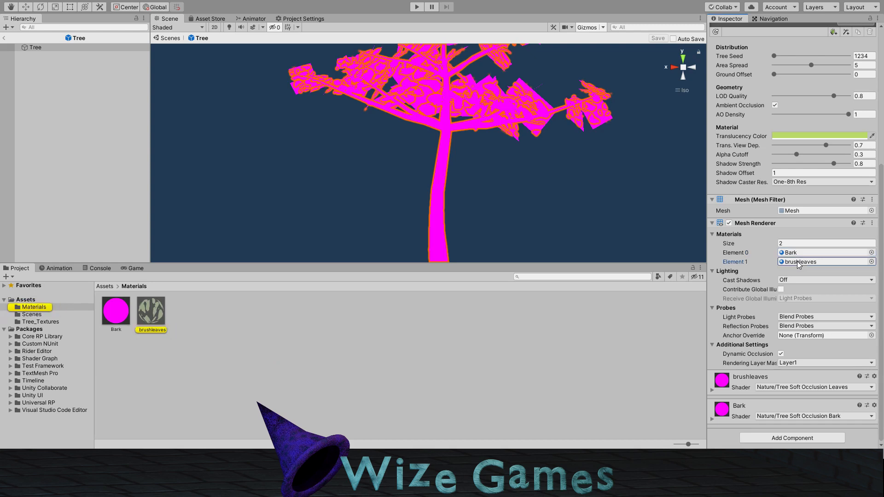
# Step: Change the Bark material's shader to Universal Render Pipeline/Nature/SpeedTree8 and inspect the trunk
pyautogui.click(118, 321)
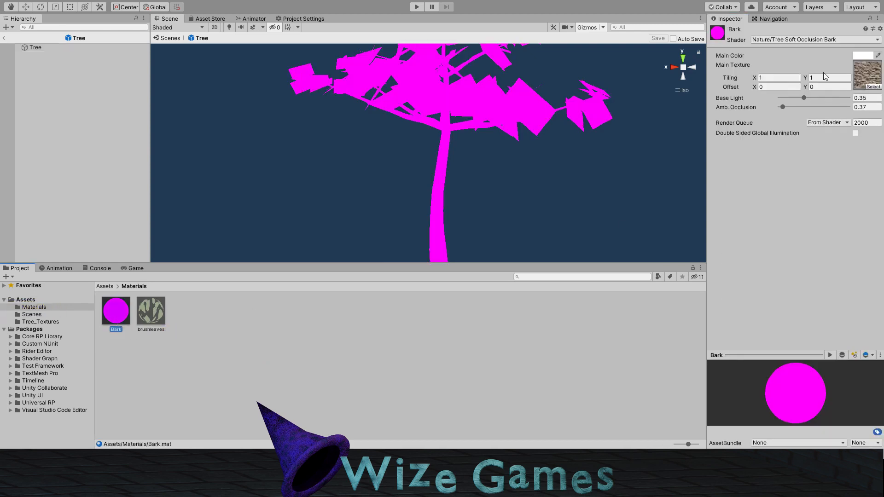
pyautogui.click(783, 40)
pyautogui.click(775, 85)
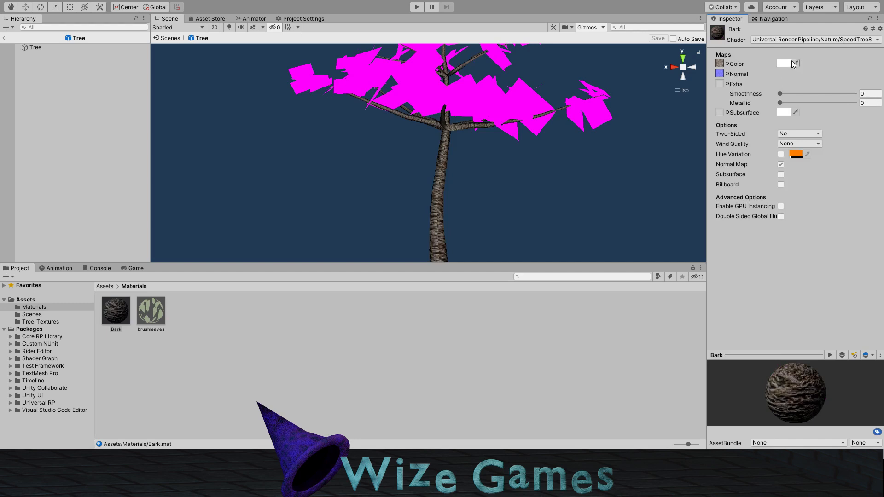
pyautogui.moveTo(440, 187)
pyautogui.keyDown('alt'); pyautogui.mouseDown()
pyautogui.moveTo(509, 188)
pyautogui.moveTo(367, 193)
pyautogui.moveTo(525, 199)
pyautogui.moveTo(515, 187)
pyautogui.moveTo(533, 182)
pyautogui.moveTo(351, 179)
pyautogui.moveTo(378, 170)
pyautogui.moveTo(465, 175)
pyautogui.mouseUp(); pyautogui.keyUp('alt')
# Step: Change the brushleaves material's shader to Universal Render Pipeline/Nature/SpeedTree8 and inspect the leaves
pyautogui.click(159, 317)
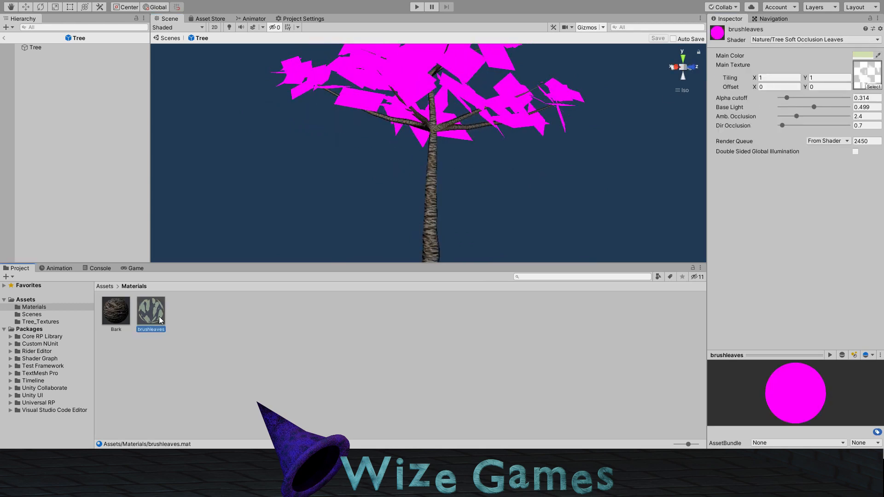
pyautogui.moveTo(434, 109); pyautogui.dragTo(408, 188, button='middle')
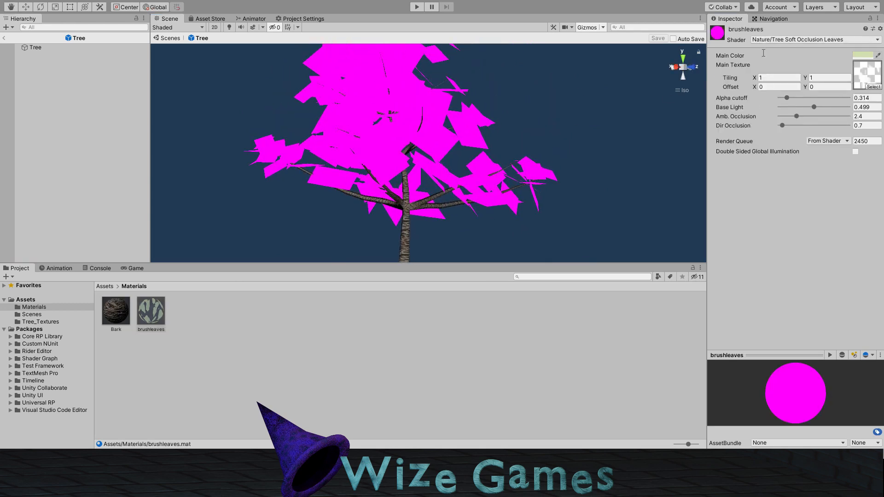
pyautogui.click(775, 88)
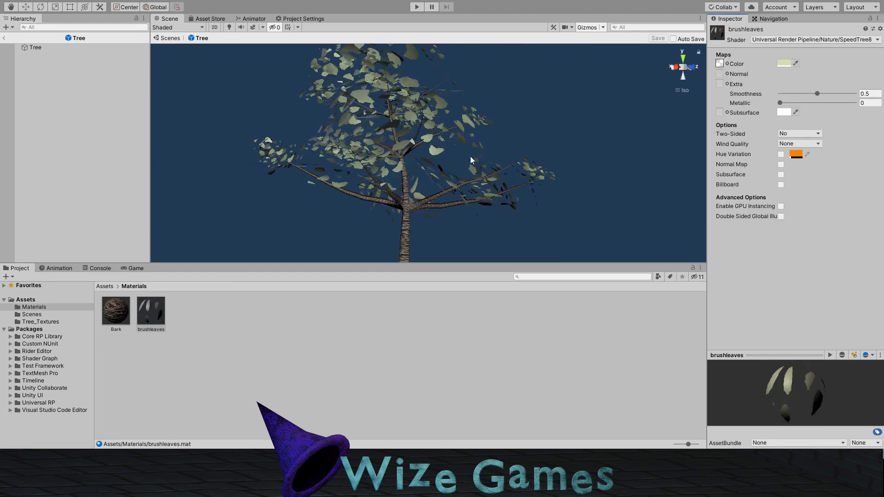
pyautogui.keyDown('alt'); pyautogui.moveTo(533, 175); pyautogui.dragTo(421, 183); pyautogui.keyUp('alt')
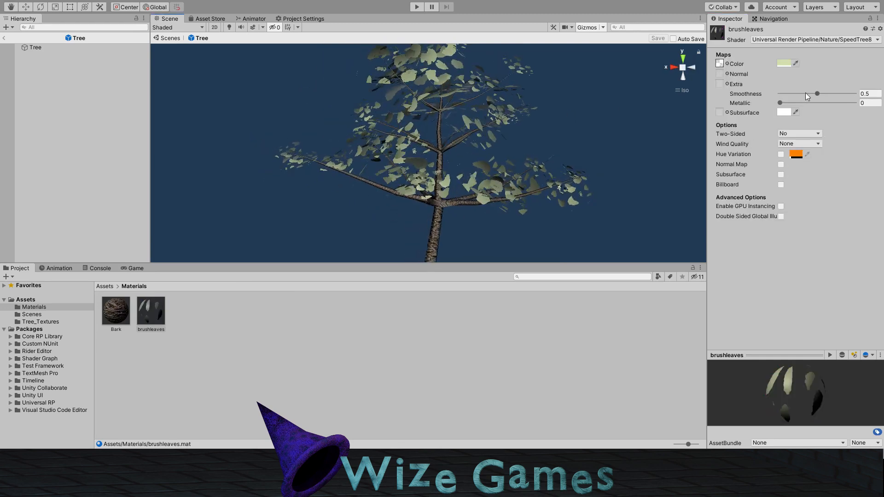
# Step: Return from the Tree prefab to SampleScene and refresh the terrain's painted trees
pyautogui.click(4, 37)
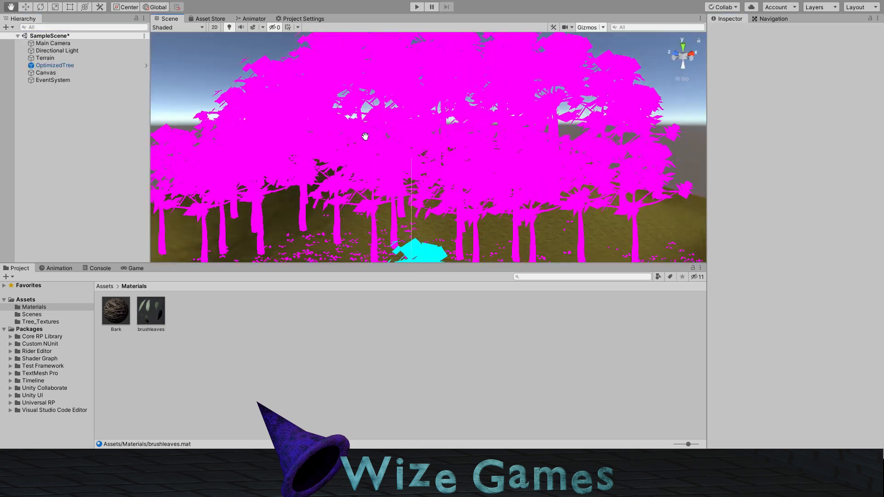
pyautogui.moveTo(494, 214); pyautogui.dragTo(482, 157, button='middle')
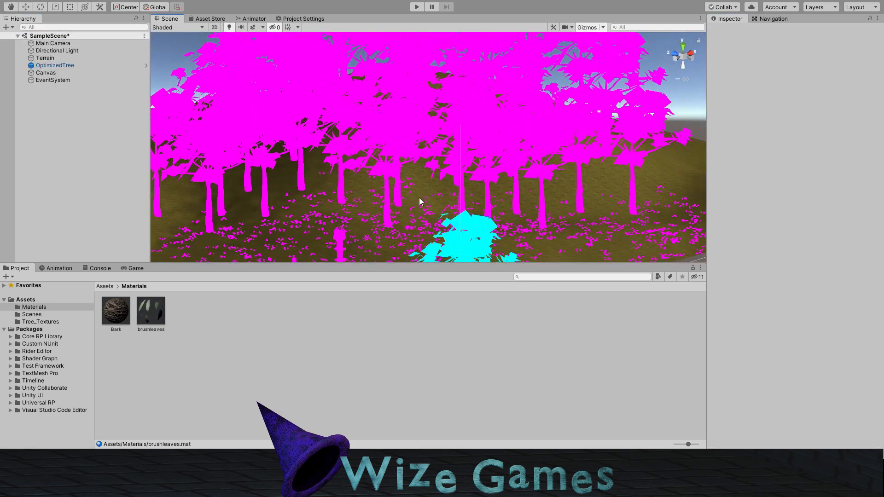
pyautogui.moveTo(422, 196); pyautogui.dragTo(447, 195, button='middle')
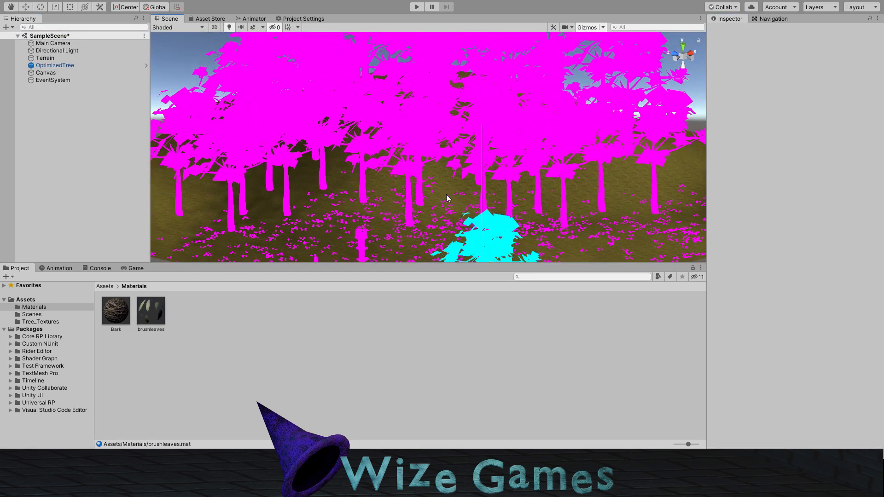
pyautogui.click(191, 219)
pyautogui.click(868, 210)
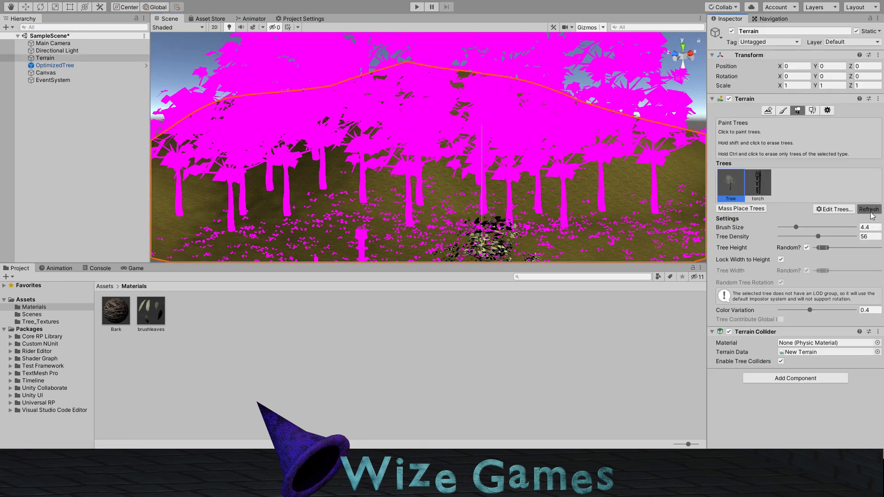
pyautogui.moveTo(547, 202); pyautogui.dragTo(318, 154, button='right')
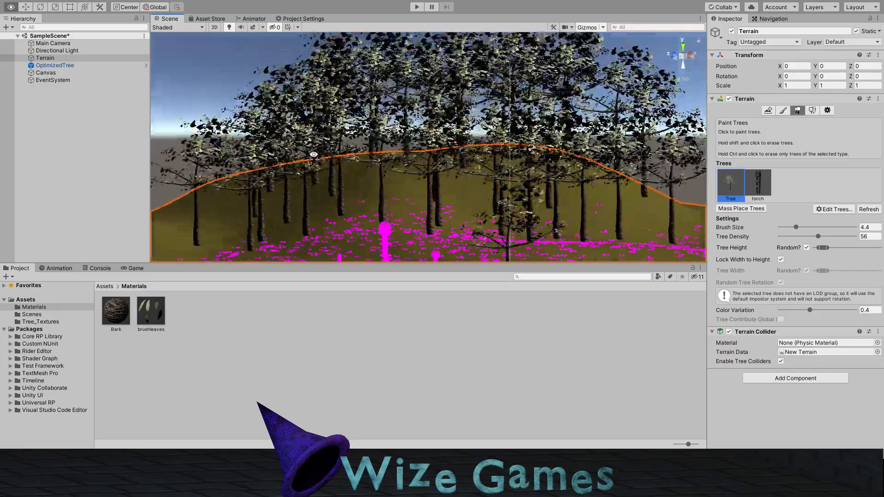
# Step: Inspect the painted trees and ground details across the terrain from several angles
pyautogui.moveTo(241, 152); pyautogui.dragTo(443, 141, button='right')
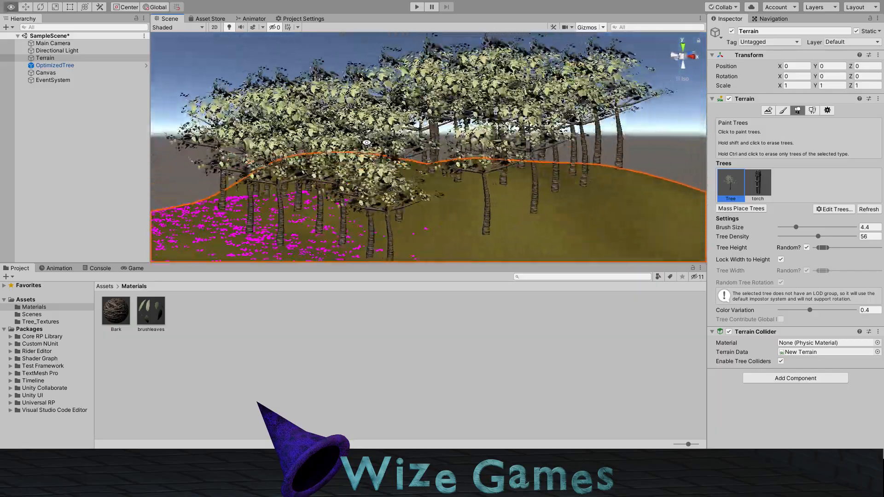
pyautogui.moveTo(282, 143); pyautogui.dragTo(476, 153, button='right')
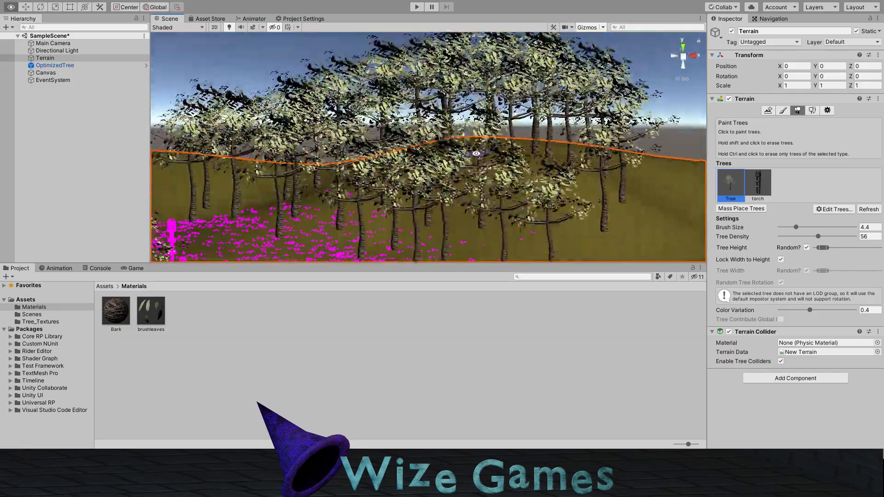
pyautogui.moveTo(554, 156); pyautogui.dragTo(498, 120, button='right')
pyautogui.moveTo(430, 118); pyautogui.dragTo(524, 109, button='right')
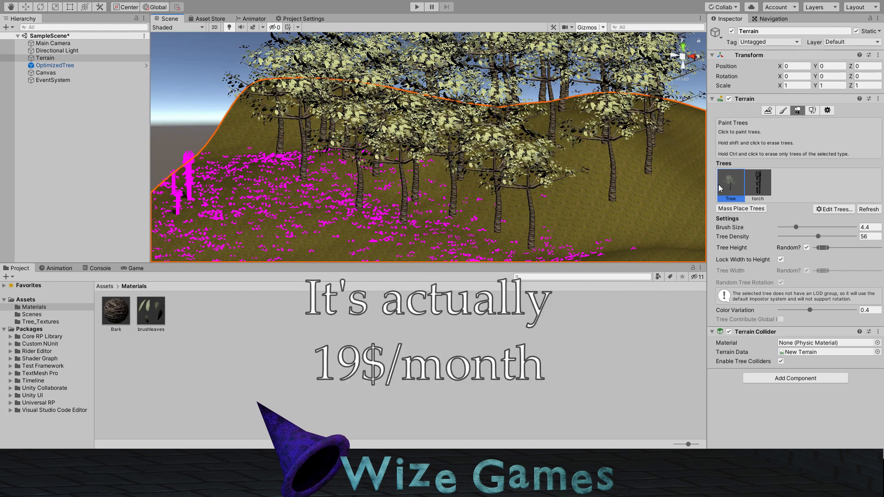
pyautogui.moveTo(528, 200); pyautogui.dragTo(489, 210, button='middle')
pyautogui.moveTo(460, 190)
pyautogui.keyDown('alt'); pyautogui.mouseDown()
pyautogui.moveTo(467, 182)
pyautogui.moveTo(459, 187)
pyautogui.mouseUp(); pyautogui.keyUp('alt')
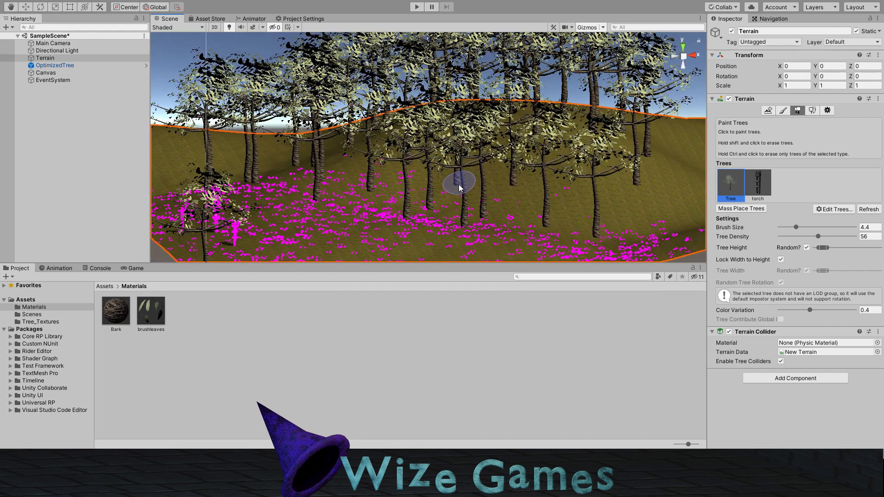
# Step: Place the BlenderTree model from the Assets folder into the scene beside the painted trees
pyautogui.click(106, 287)
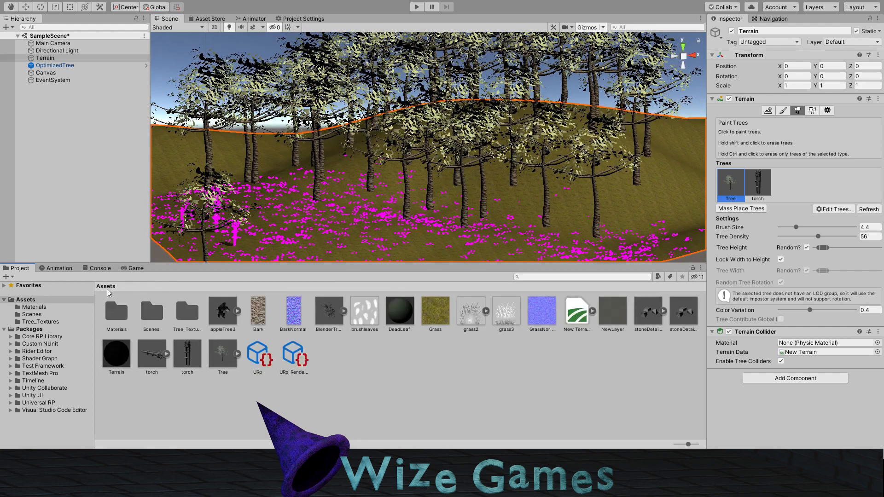
pyautogui.click(332, 319)
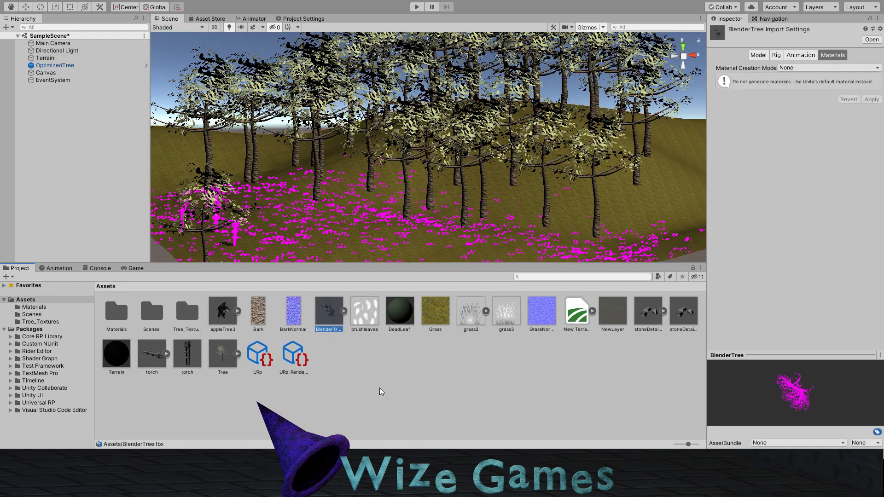
pyautogui.moveTo(342, 299); pyautogui.dragTo(389, 153)
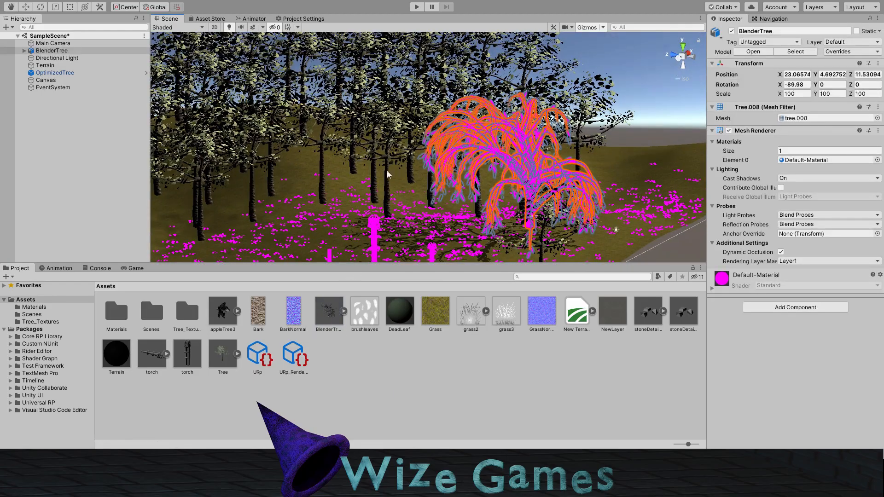
pyautogui.keyDown('alt'); pyautogui.moveTo(525, 187); pyautogui.dragTo(594, 185); pyautogui.keyUp('alt')
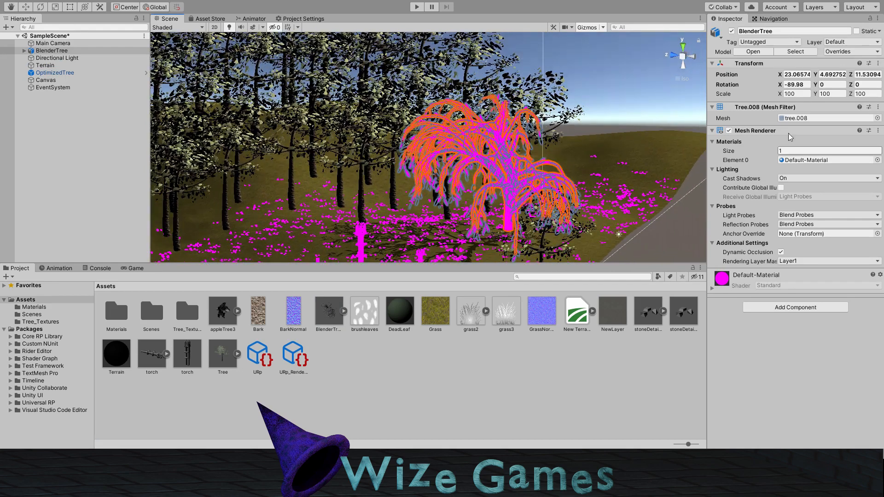
pyautogui.keyDown('alt'); pyautogui.moveTo(543, 204); pyautogui.dragTo(499, 200); pyautogui.keyUp('alt')
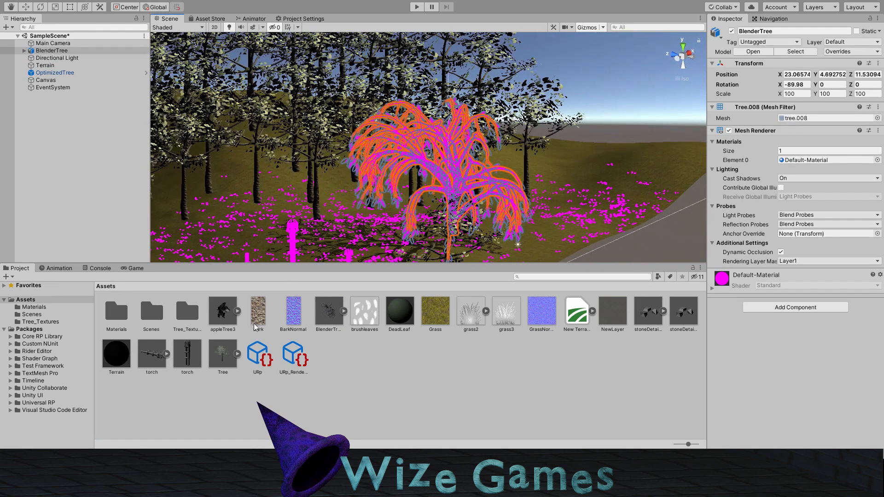
# Step: Assign the Bark material to Element 0 of BlenderTree's Mesh Renderer and inspect the branches
pyautogui.click(43, 51)
pyautogui.click(24, 51)
pyautogui.click(52, 58)
pyautogui.click(52, 51)
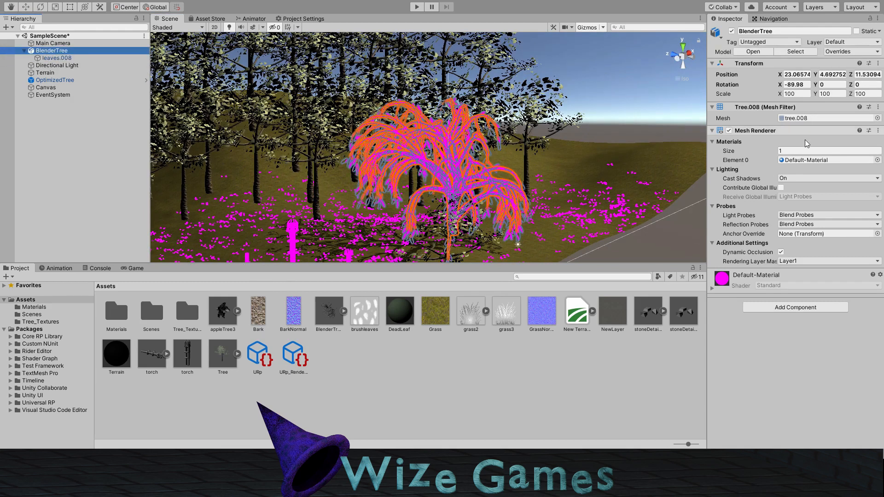
pyautogui.click(878, 160)
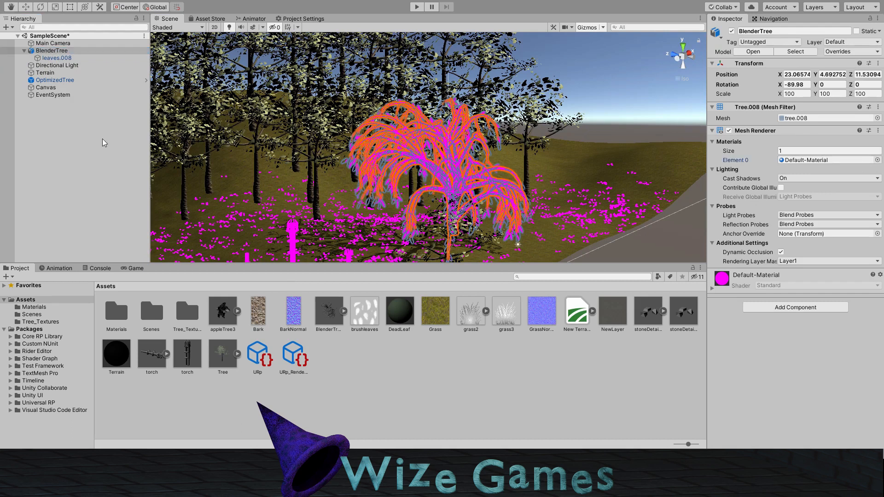
pyautogui.click(84, 117)
pyautogui.moveTo(523, 201); pyautogui.dragTo(444, 202, button='right')
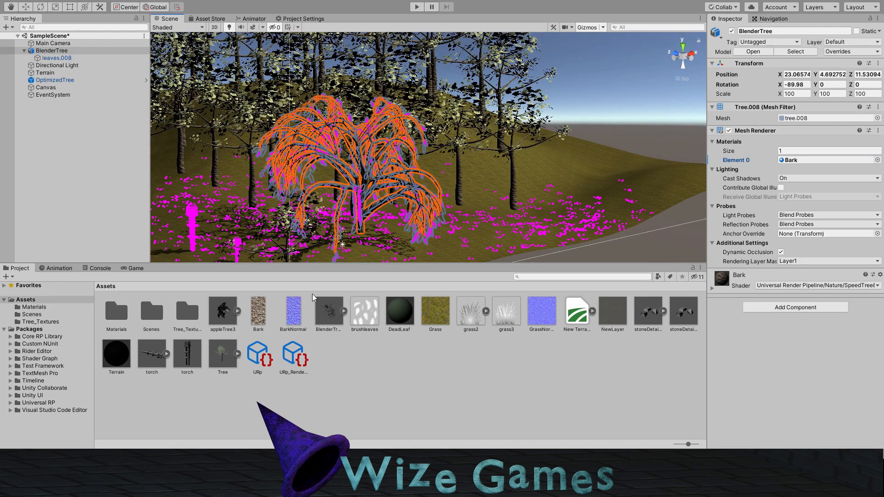
# Step: Duplicate the Bark material in the Materials folder and set the copy's shader to Universal Render Pipeline/Simple Lit
pyautogui.doubleClick(112, 312)
pyautogui.click(121, 316)
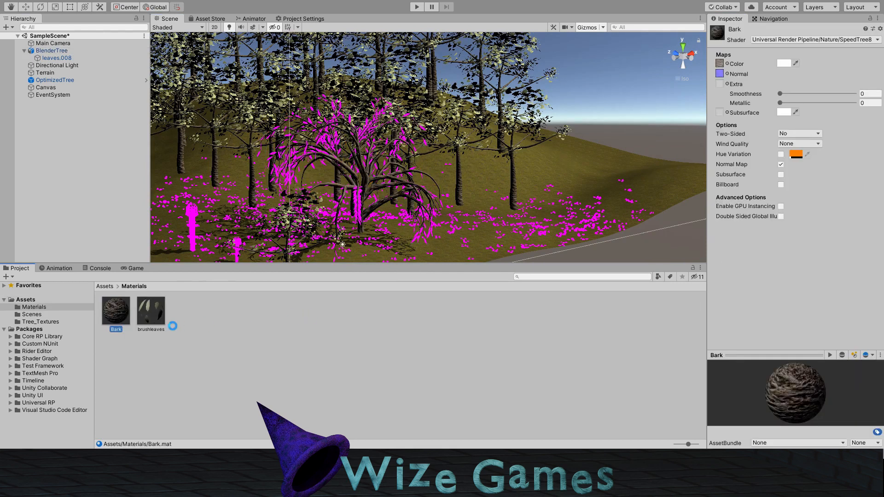
pyautogui.hotkey('ctrl', 'd')
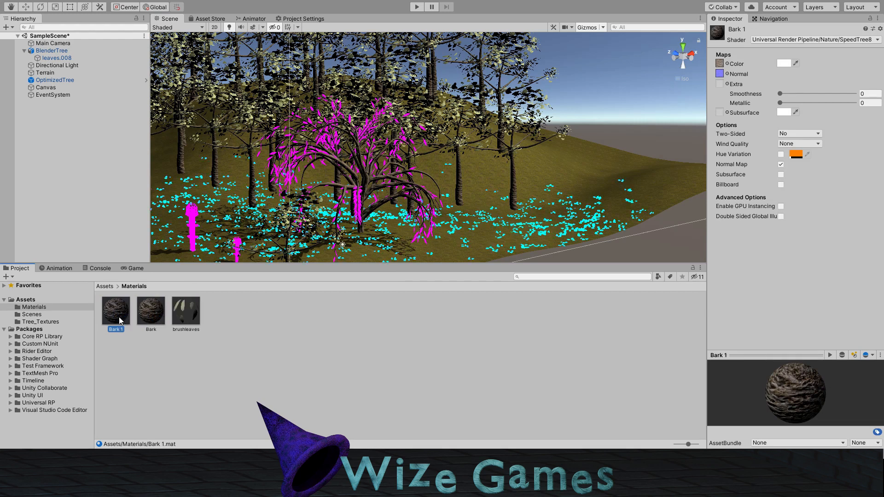
pyautogui.click(812, 40)
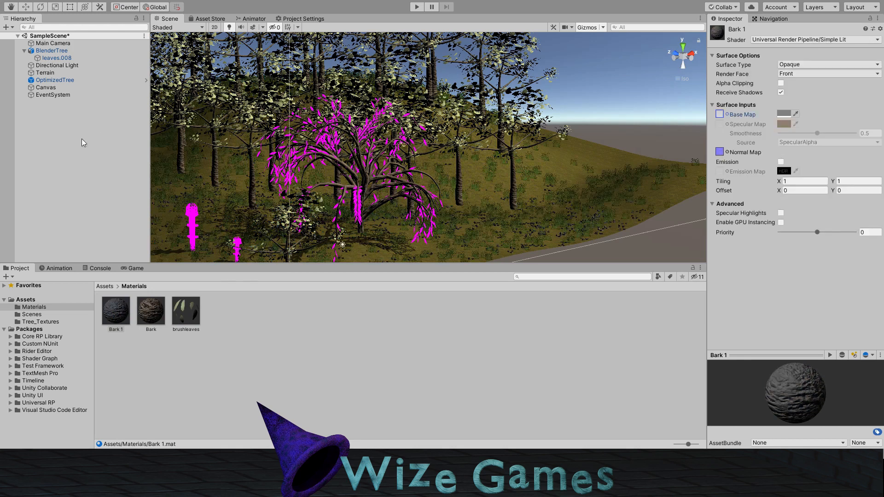
pyautogui.click(121, 106)
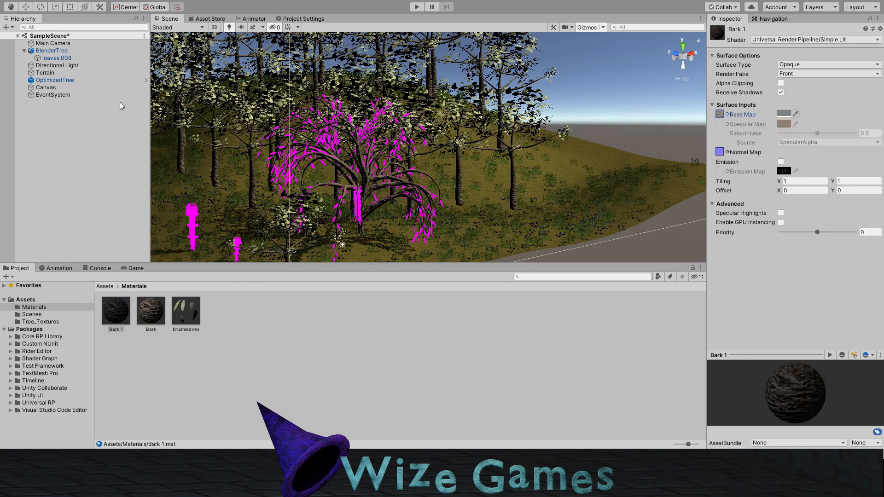
# Step: Set the Bark 1 material's Base Map colour to white
pyautogui.click(229, 68)
pyautogui.click(796, 115)
pyautogui.click(542, 153)
pyautogui.click(631, 109)
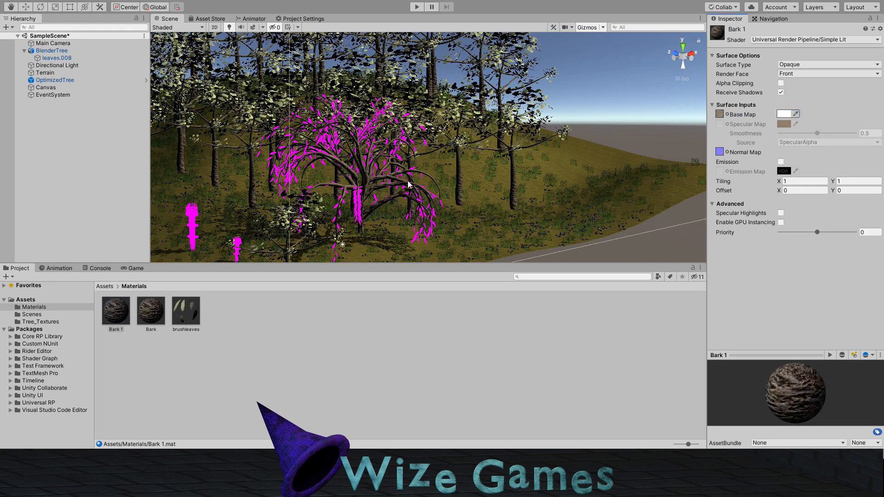
# Step: Assign the Bark 1 material to Element 0 of BlenderTree's Mesh Renderer and inspect the trunk
pyautogui.moveTo(305, 148); pyautogui.dragTo(335, 158, button='right')
pyautogui.click(57, 53)
pyautogui.moveTo(114, 305); pyautogui.dragTo(788, 161)
pyautogui.moveTo(548, 205); pyautogui.dragTo(361, 195, button='right')
pyautogui.press('w')
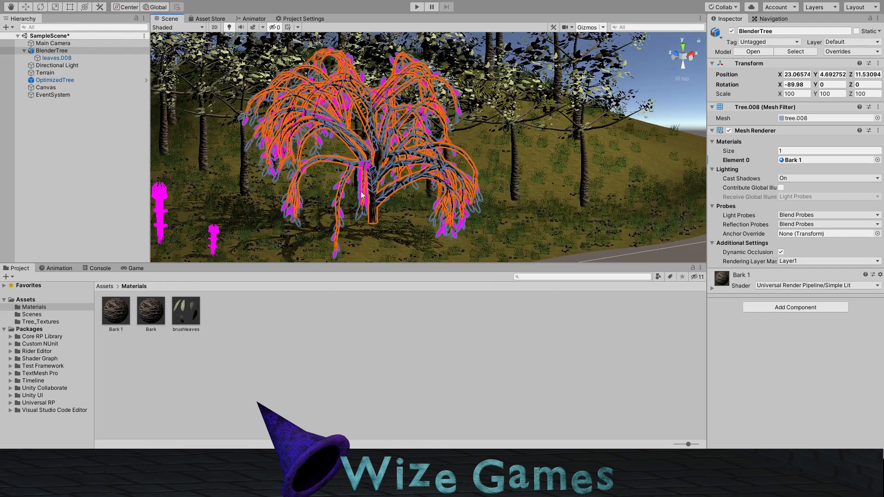
pyautogui.click(341, 218)
# Step: Assign the DeadLeaf material to Element 0 of the leaves.008 Mesh Renderer and view the foliage
pyautogui.click(44, 57)
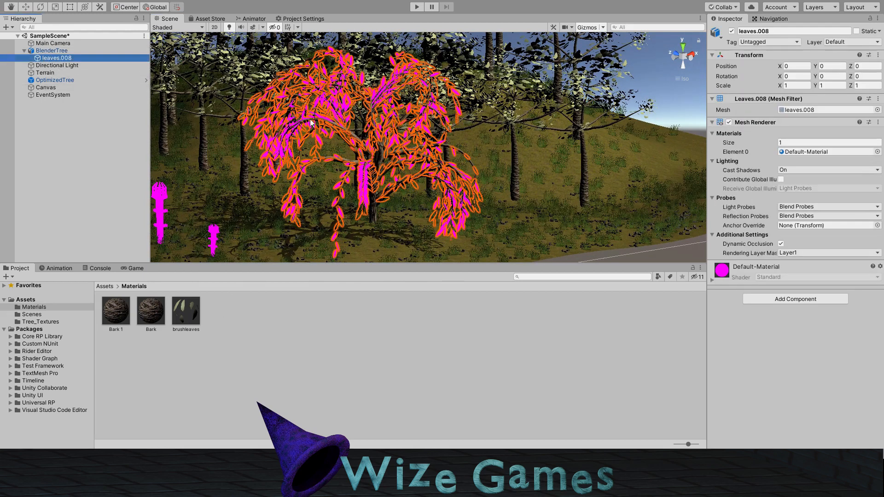
pyautogui.click(105, 286)
pyautogui.click(406, 323)
pyautogui.click(55, 58)
pyautogui.moveTo(397, 322); pyautogui.dragTo(799, 152)
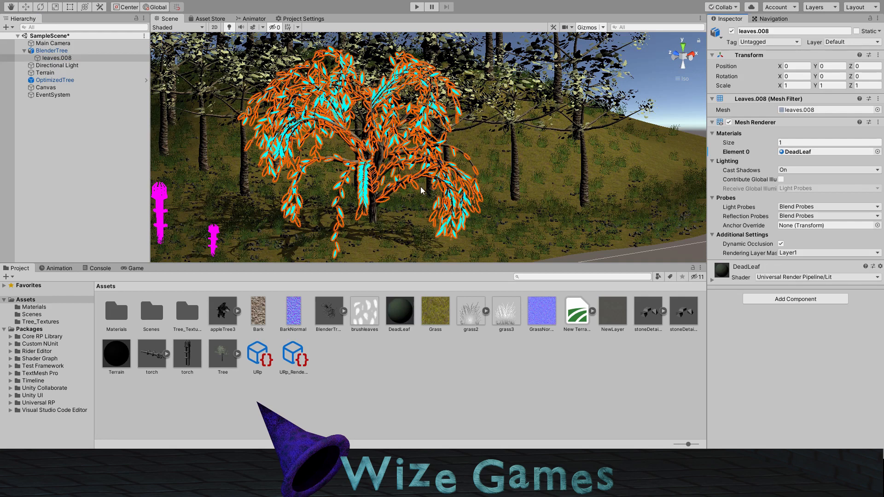
pyautogui.keyDown('alt'); pyautogui.moveTo(425, 191); pyautogui.dragTo(462, 191); pyautogui.keyUp('alt')
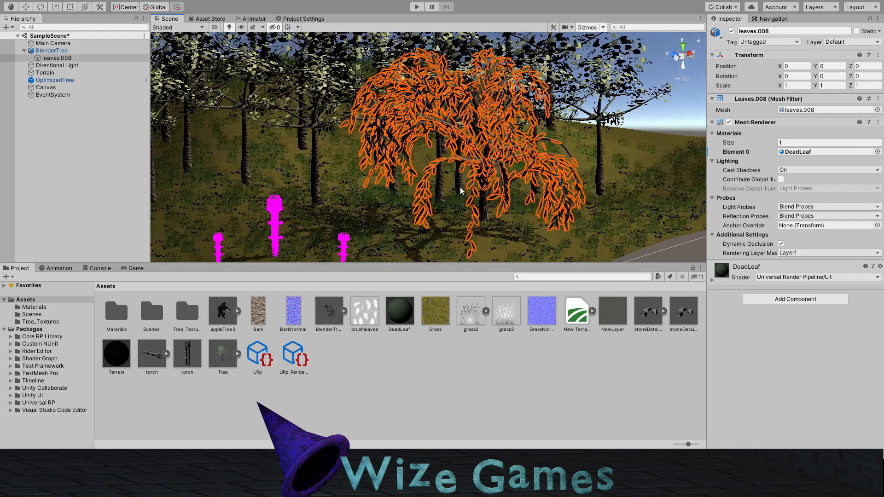
# Step: Set the DeadLeaf material's workflow mode to Specular and inspect the tree's leaves
pyautogui.click(402, 308)
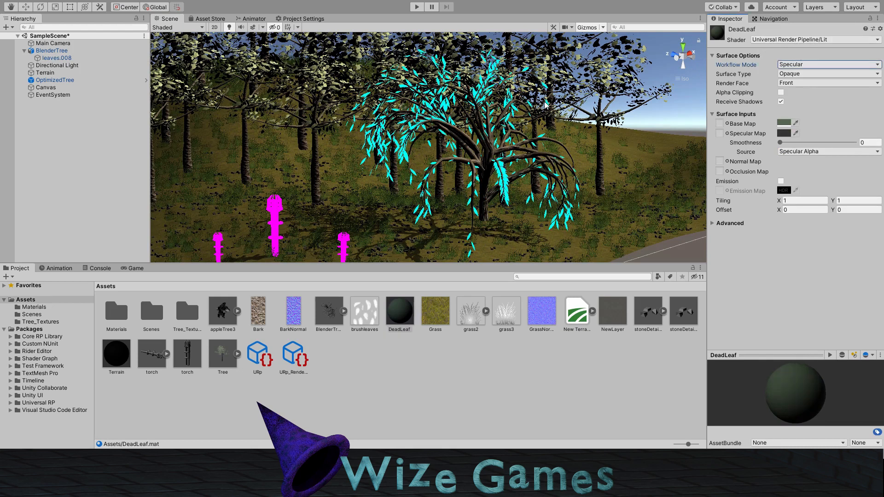
pyautogui.moveTo(550, 182); pyautogui.dragTo(376, 214, button='right')
pyautogui.click(375, 213)
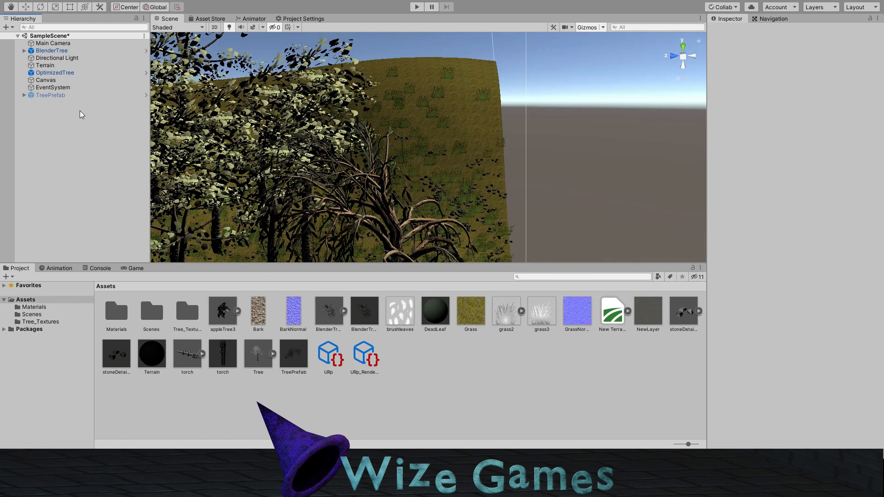
# Step: Create an empty GameObject and make BlenderTree its child
pyautogui.moveTo(455, 186); pyautogui.dragTo(461, 139, button='middle')
pyautogui.hotkey('ctrl', 'shift', 'n')
pyautogui.moveTo(69, 102)
pyautogui.mouseDown()
pyautogui.moveTo(53, 51)
pyautogui.moveTo(63, 81)
pyautogui.moveTo(58, 102)
pyautogui.mouseUp()
pyautogui.click(52, 95)
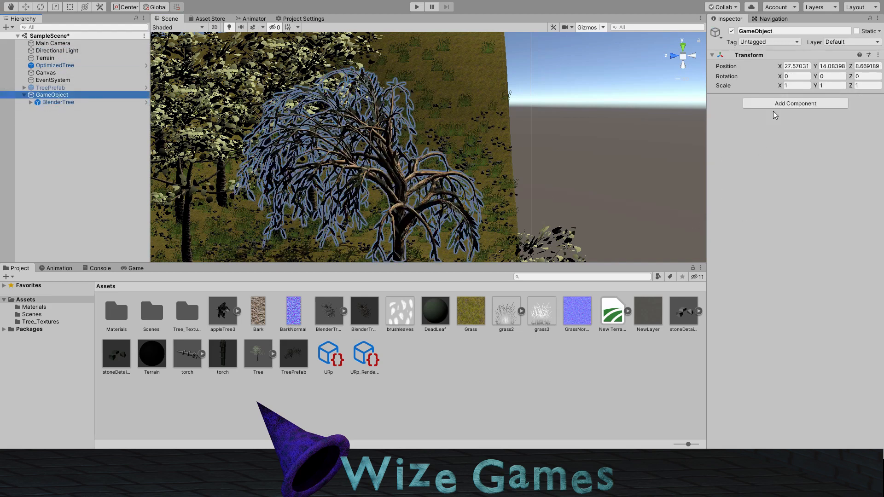
# Step: Add an LOD Group to the parent GameObject, delete LOD 1 and LOD 2, and set the Culled threshold to 5%
pyautogui.click(770, 162)
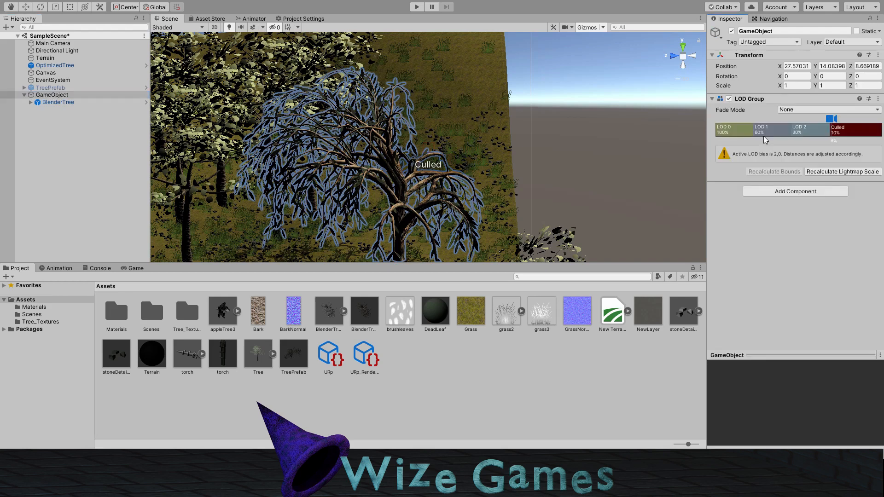
pyautogui.click(778, 129)
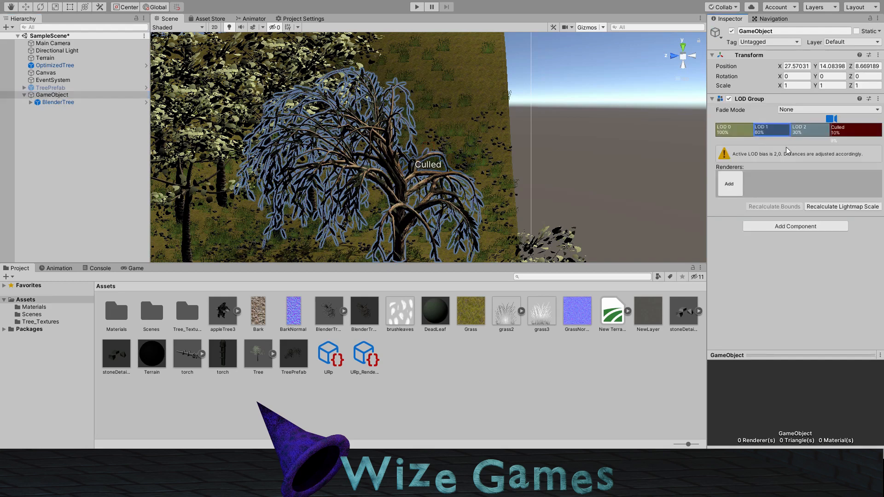
pyautogui.press('Delete')
pyautogui.click(786, 132)
pyautogui.press('Delete')
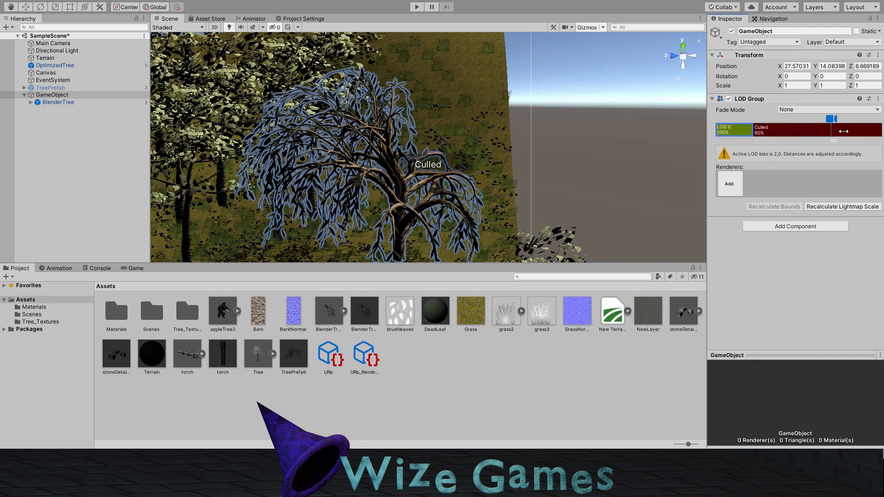
pyautogui.moveTo(753, 131); pyautogui.dragTo(844, 131)
# Step: Add BlenderTree's renderers to LOD 0 of the parent's LOD Group and inspect the tree at different distances
pyautogui.moveTo(54, 102); pyautogui.dragTo(761, 186)
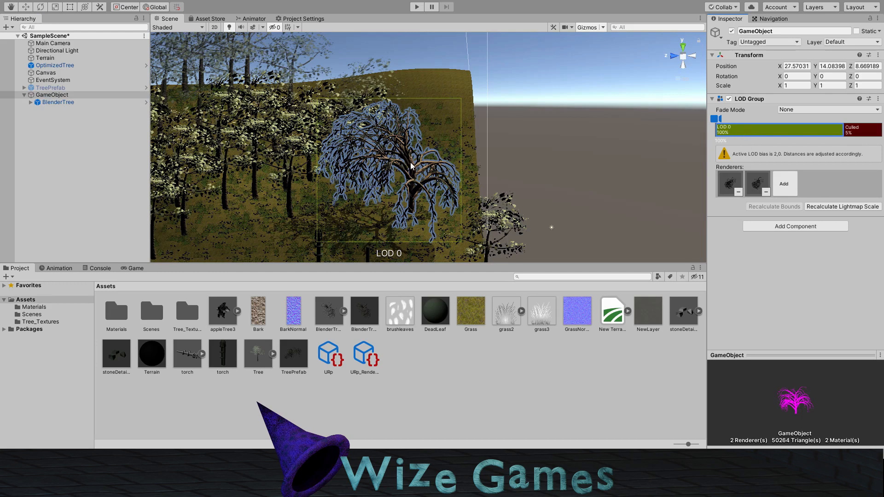
pyautogui.moveTo(418, 161); pyautogui.dragTo(427, 157, button='middle')
pyautogui.moveTo(428, 156); pyautogui.dragTo(409, 150, button='right')
pyautogui.moveTo(410, 150); pyautogui.dragTo(414, 167, button='middle')
pyautogui.scroll(1, 420, 192)
pyautogui.moveTo(420, 192); pyautogui.dragTo(442, 174, button='right')
pyautogui.moveTo(442, 175); pyautogui.dragTo(470, 154, button='middle')
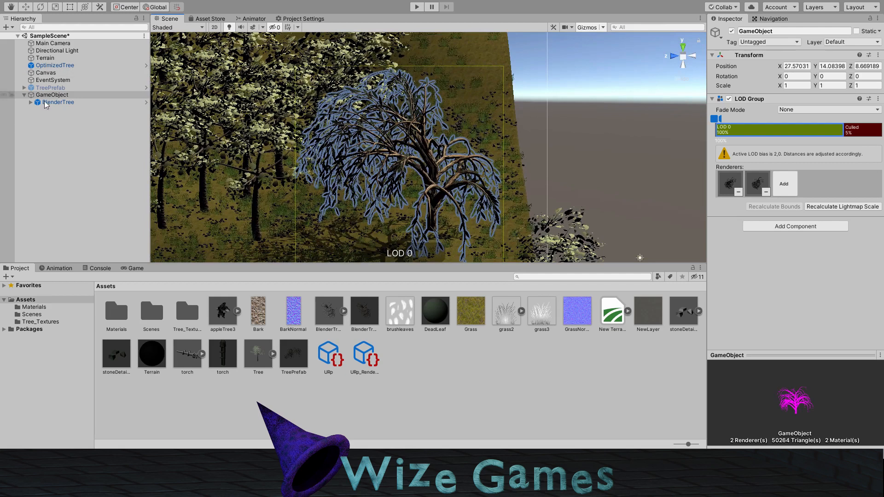
# Step: Save the LOD tree object as a prefab asset named Prefab and add it to the terrain's paintable trees
pyautogui.moveTo(55, 95); pyautogui.dragTo(684, 323)
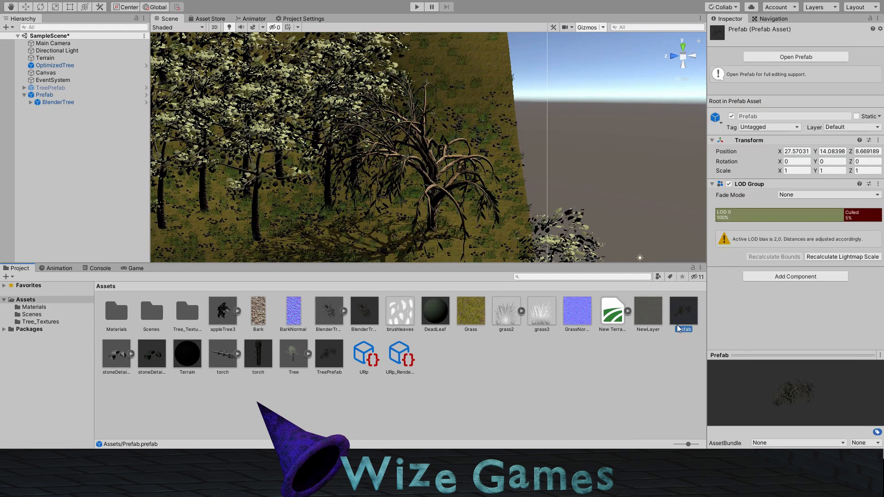
pyautogui.click(498, 246)
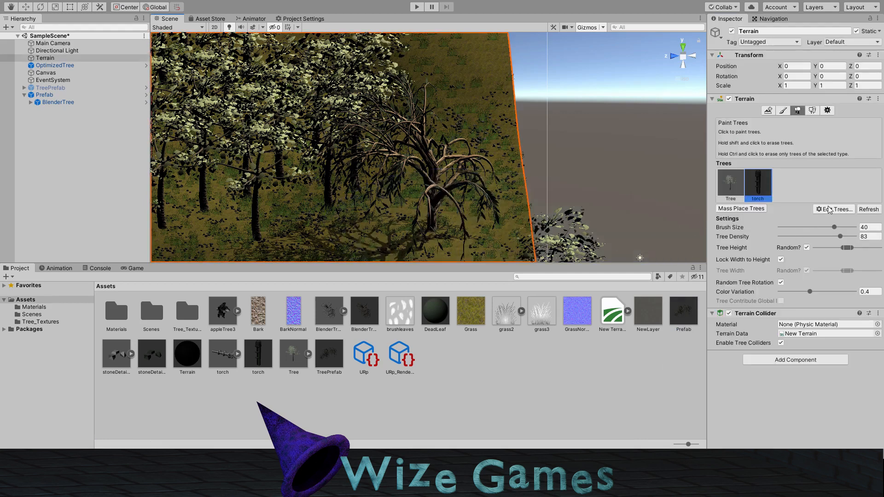
pyautogui.moveTo(680, 322); pyautogui.dragTo(793, 185)
# Step: Paint Prefab trees near the terrain's corner and inspect how they sit relative to the brush area
pyautogui.moveTo(498, 254); pyautogui.dragTo(272, 218, button='right')
pyautogui.moveTo(391, 168); pyautogui.dragTo(323, 161, button='right')
pyautogui.moveTo(521, 170); pyautogui.dragTo(378, 188, button='right')
pyautogui.click(480, 190)
pyautogui.moveTo(570, 177)
pyautogui.mouseDown(button='right')
pyautogui.moveTo(491, 180)
pyautogui.moveTo(524, 119)
pyautogui.moveTo(477, 143)
pyautogui.moveTo(479, 122)
pyautogui.moveTo(530, 165)
pyautogui.moveTo(378, 146)
pyautogui.moveTo(461, 150)
pyautogui.mouseUp(button='right')
pyautogui.scroll(-5, 523, 154)
pyautogui.moveTo(524, 154)
pyautogui.mouseDown(button='right')
pyautogui.moveTo(557, 207)
pyautogui.moveTo(546, 191)
pyautogui.mouseUp(button='right')
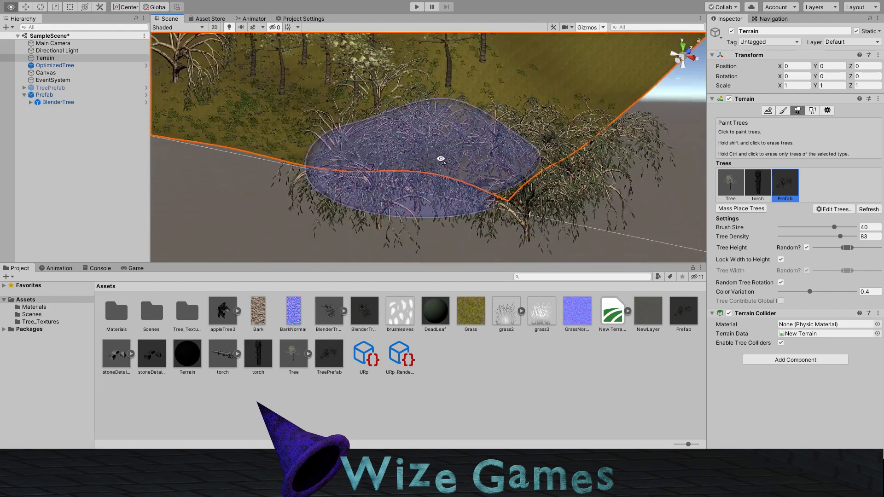
pyautogui.moveTo(441, 158); pyautogui.dragTo(465, 155, button='right')
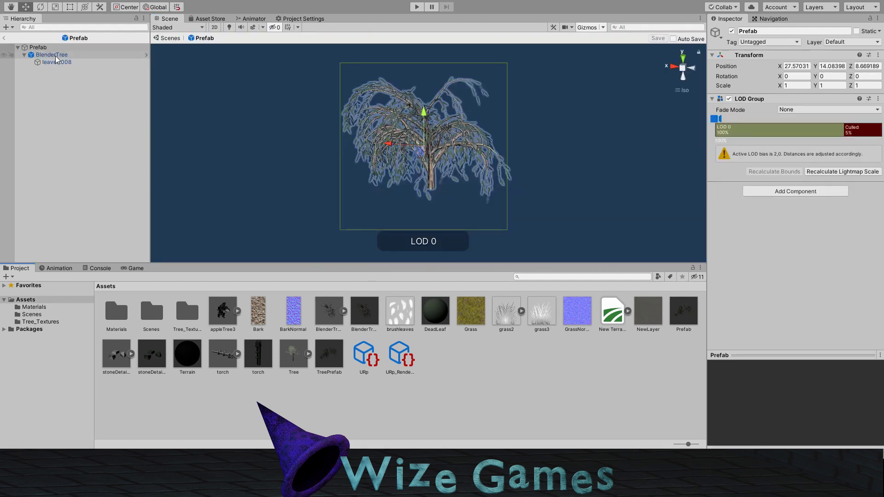
# Step: Set BlenderTree's position inside Prefab to X 0, Y 0, Z 0
pyautogui.click(55, 56)
pyautogui.click(796, 75)
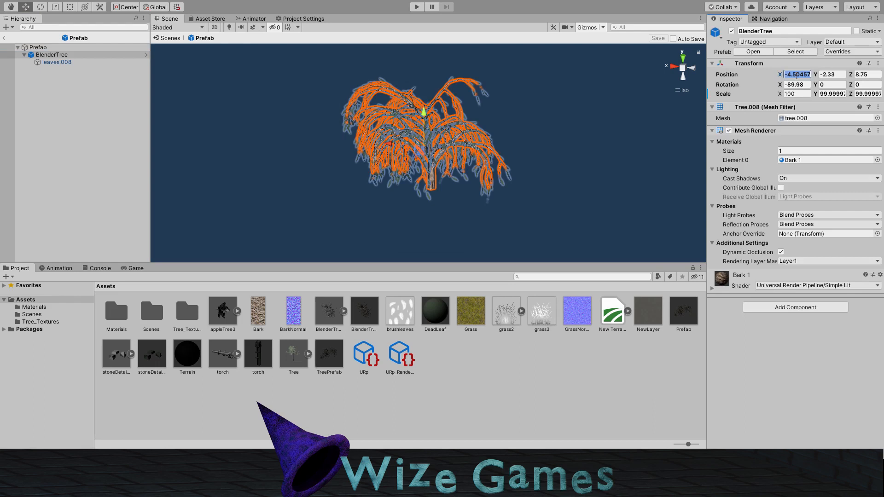
pyautogui.write('0')
pyautogui.press('Tab')
pyautogui.write('0')
pyautogui.press('Tab')
pyautogui.write('0')
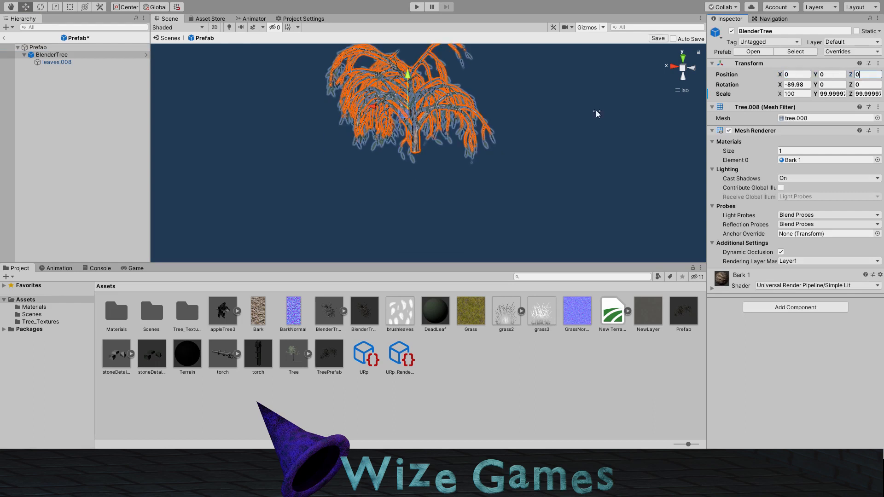
# Step: Inspect the repositioned tree, save the changes to the Prefab asset and return to the scene
pyautogui.moveTo(472, 150); pyautogui.dragTo(473, 165, button='middle')
pyautogui.moveTo(442, 152); pyautogui.dragTo(509, 147, button='right')
pyautogui.moveTo(373, 144); pyautogui.dragTo(455, 162, button='middle')
pyautogui.moveTo(488, 161); pyautogui.dragTo(445, 155, button='right')
pyautogui.click(788, 85)
pyautogui.moveTo(808, 85); pyautogui.dragTo(645, 77)
pyautogui.click(656, 40)
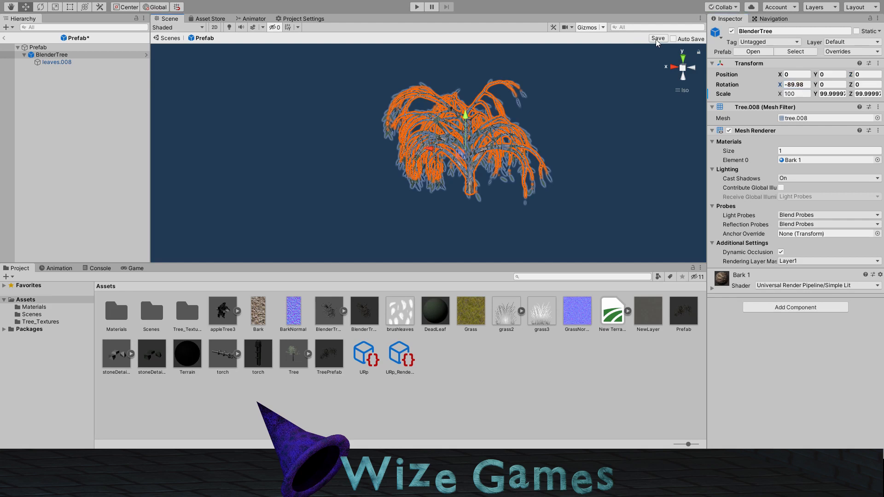
pyautogui.click(4, 39)
# Step: Activate tree painting on the terrain with Prefab chosen and inspect the area around the terrain's corner
pyautogui.moveTo(350, 122); pyautogui.dragTo(619, 142, button='right')
pyautogui.click(492, 182)
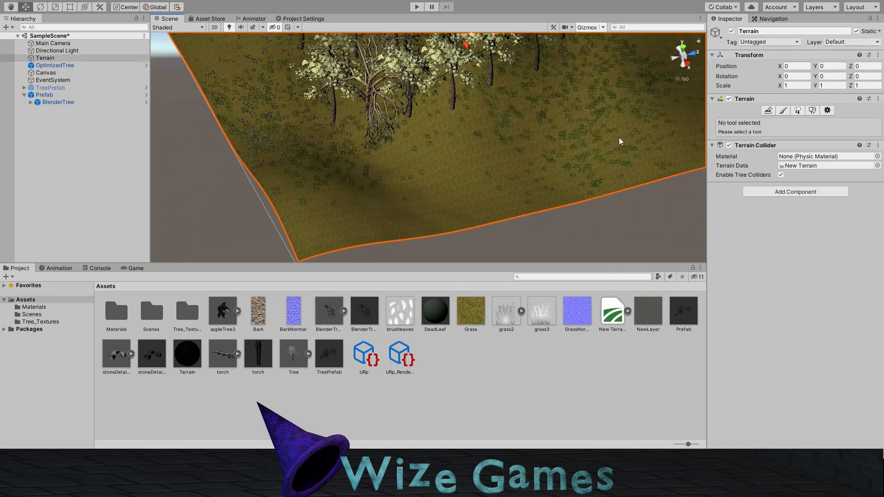
pyautogui.click(788, 113)
pyautogui.click(795, 113)
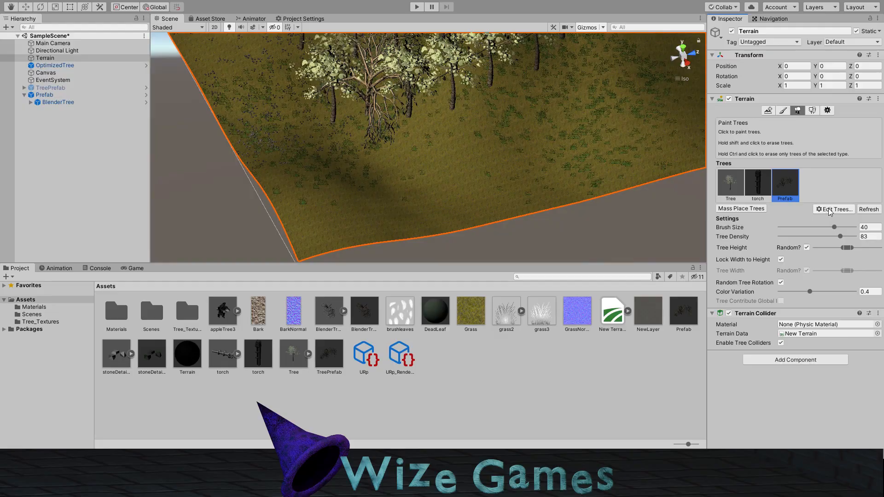
pyautogui.moveTo(529, 198); pyautogui.dragTo(532, 182)
pyautogui.moveTo(531, 182)
pyautogui.mouseDown(button='right')
pyautogui.moveTo(576, 152)
pyautogui.moveTo(529, 184)
pyautogui.moveTo(644, 171)
pyautogui.moveTo(442, 184)
pyautogui.mouseUp(button='right')
pyautogui.moveTo(592, 184); pyautogui.dragTo(339, 139, button='right')
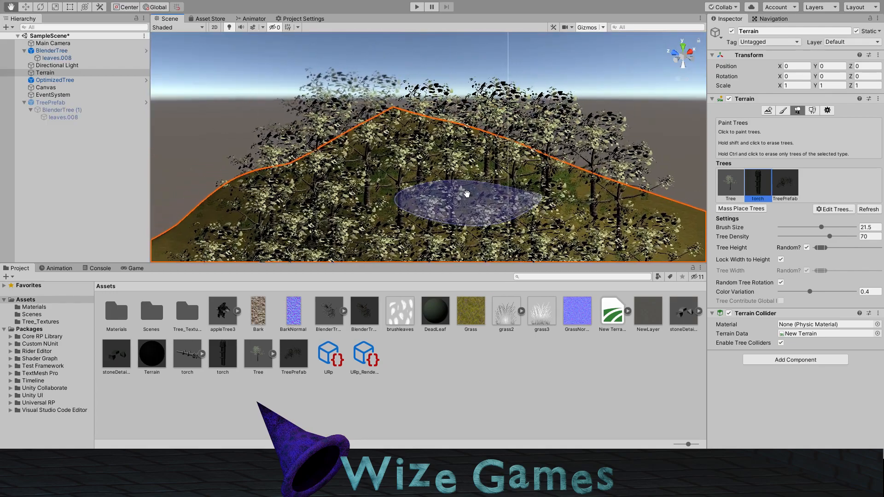
# Step: Paint TreePrefab trees on the terrain's open slope, raising the random tree height range for larger trees
pyautogui.scroll(3, 456, 189)
pyautogui.scroll(3, 449, 183)
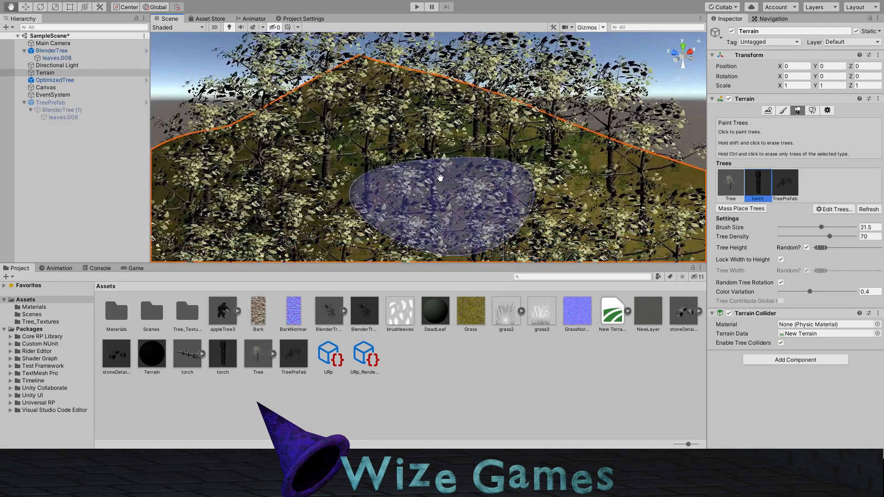
pyautogui.scroll(-10, 442, 150)
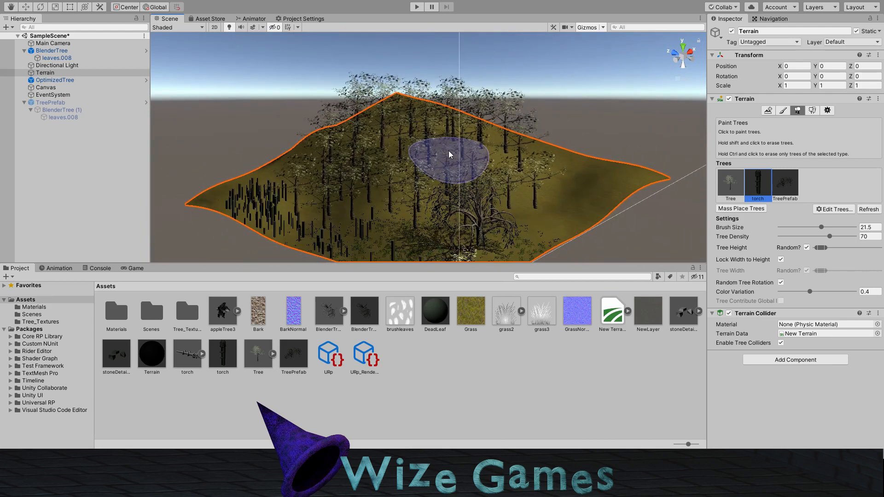
pyautogui.scroll(6, 450, 151)
pyautogui.moveTo(489, 154); pyautogui.dragTo(373, 147, button='right')
pyautogui.moveTo(540, 182); pyautogui.dragTo(421, 178, button='right')
pyautogui.click(786, 184)
pyautogui.click(576, 207)
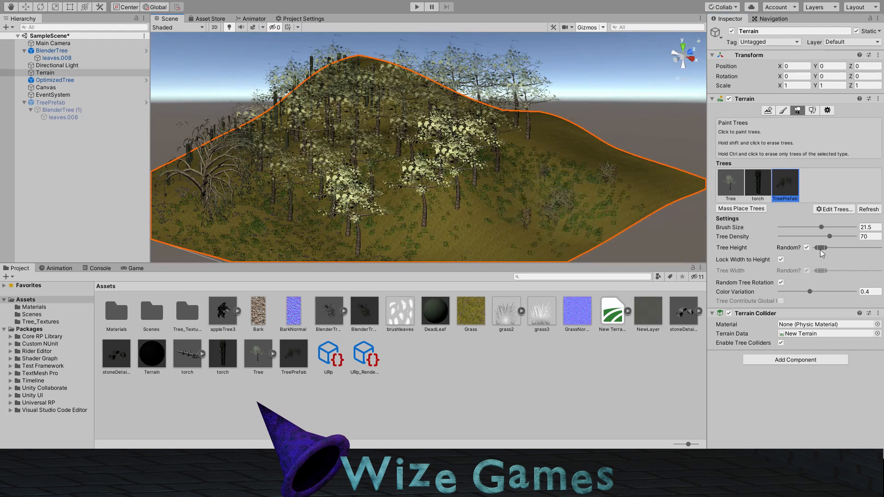
pyautogui.moveTo(836, 250); pyautogui.dragTo(846, 249)
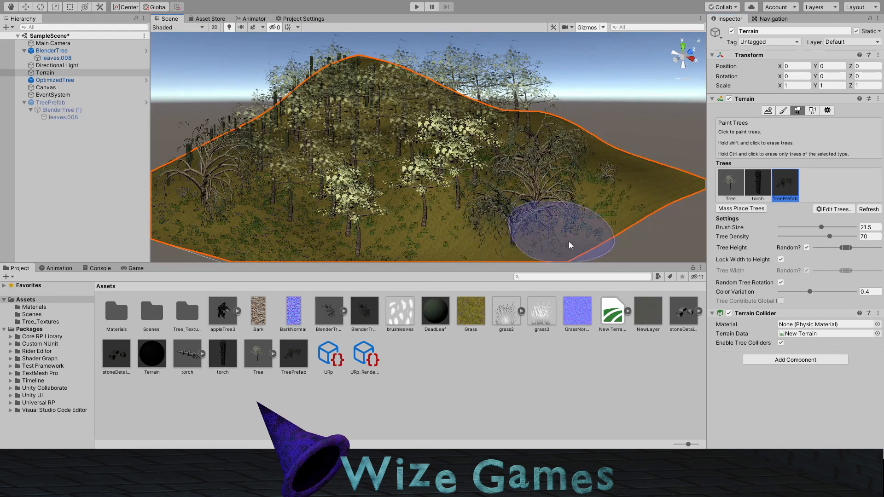
pyautogui.scroll(2, 501, 220)
# Step: Check the TreePrefab asset's root object and examine the magenta torch and ground details in the scene
pyautogui.doubleClick(293, 355)
pyautogui.click(53, 48)
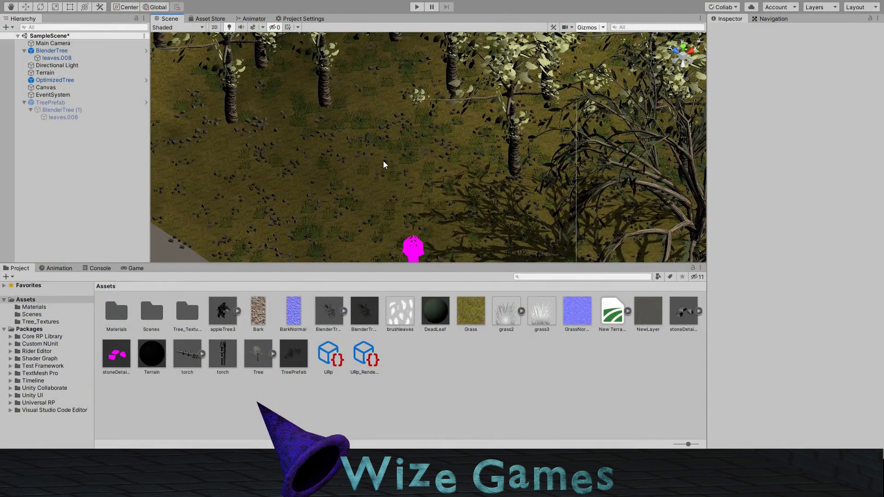
pyautogui.moveTo(383, 161); pyautogui.dragTo(343, 161, button='right')
pyautogui.moveTo(344, 161); pyautogui.dragTo(441, 181, button='middle')
pyautogui.moveTo(441, 182); pyautogui.dragTo(529, 164, button='right')
pyautogui.moveTo(530, 164); pyautogui.dragTo(542, 175, button='middle')
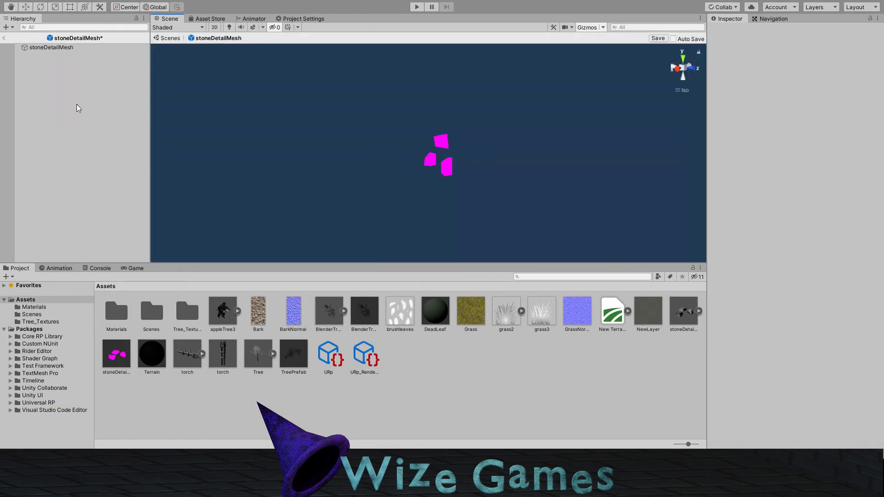
# Step: Assign the DeadLeaf material to stoneDetailMesh, save the prefab and return to the scene
pyautogui.click(66, 48)
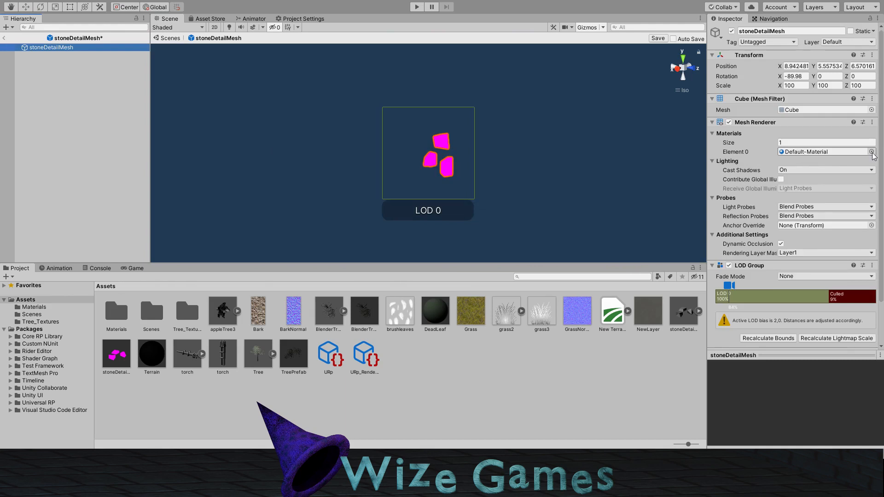
pyautogui.click(847, 153)
pyautogui.click(36, 156)
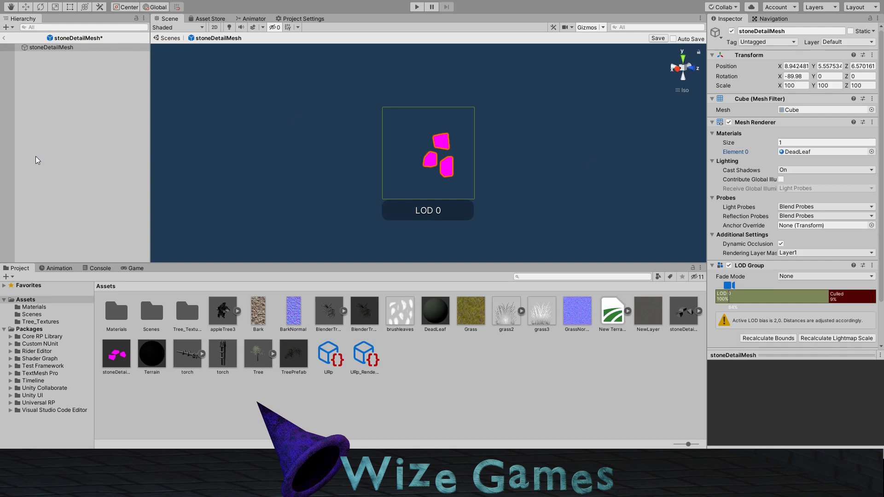
pyautogui.click(195, 64)
pyautogui.click(657, 39)
pyautogui.click(6, 44)
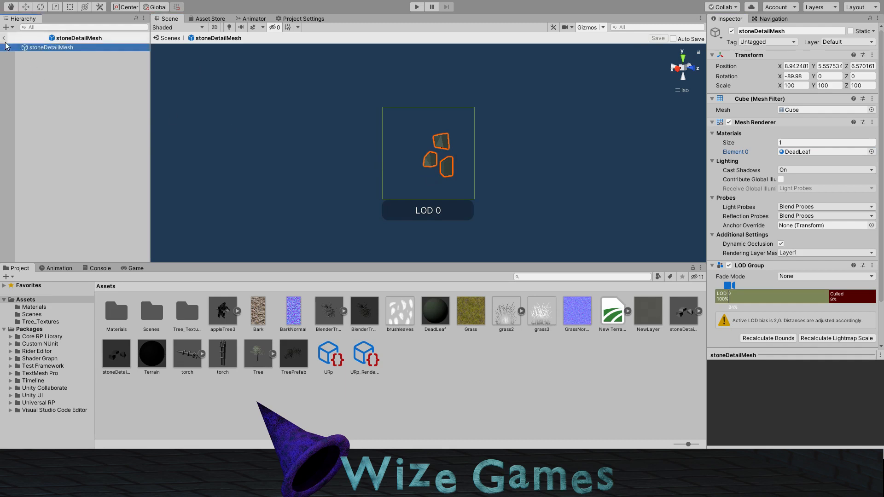
pyautogui.click(5, 39)
# Step: Inspect the magenta torches near the terrain's edge and select torch among the terrain's paintable trees
pyautogui.click(319, 136)
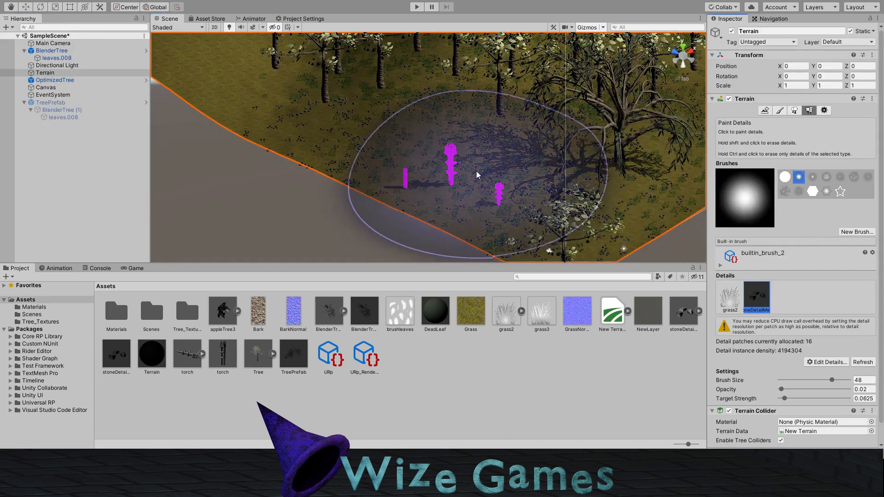
pyautogui.scroll(2, 444, 181)
pyautogui.scroll(5, 444, 180)
pyautogui.moveTo(365, 164); pyautogui.dragTo(404, 158, button='middle')
pyautogui.scroll(-9, 491, 156)
pyautogui.moveTo(492, 195); pyautogui.dragTo(495, 142, button='middle')
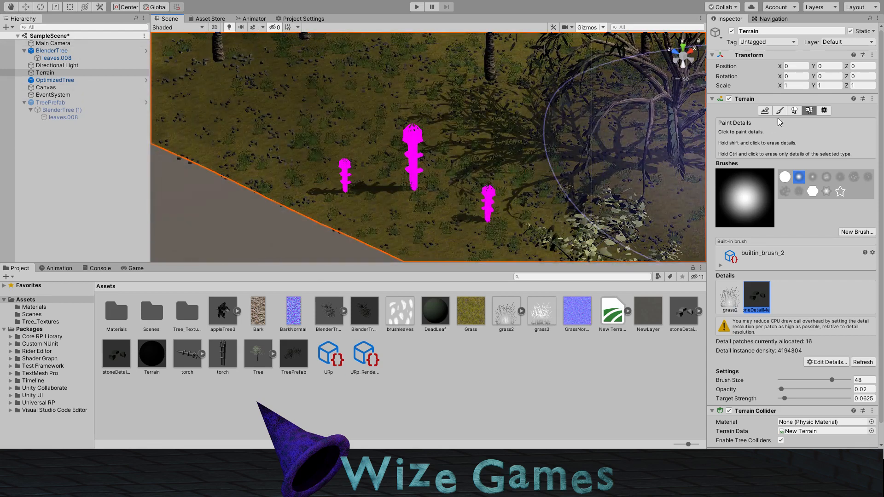
pyautogui.click(791, 112)
pyautogui.click(764, 177)
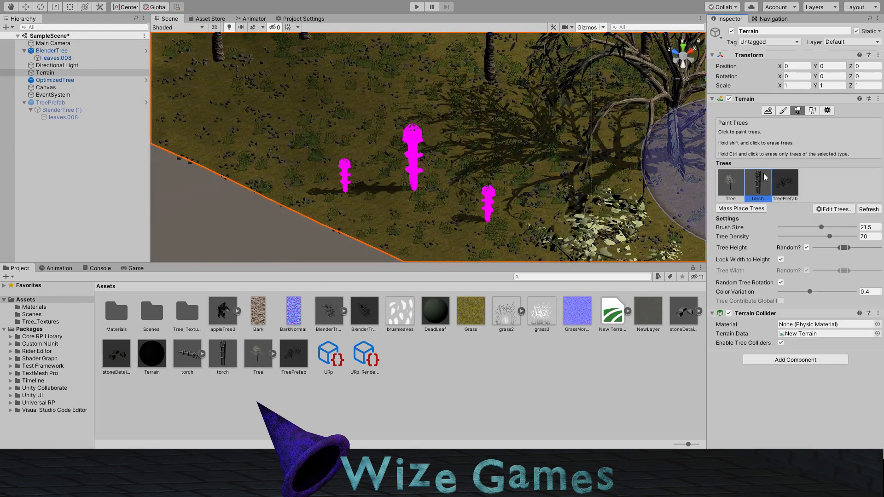
pyautogui.moveTo(513, 172)
pyautogui.mouseDown(button='middle')
pyautogui.moveTo(462, 143)
pyautogui.moveTo(491, 152)
pyautogui.mouseUp(button='middle')
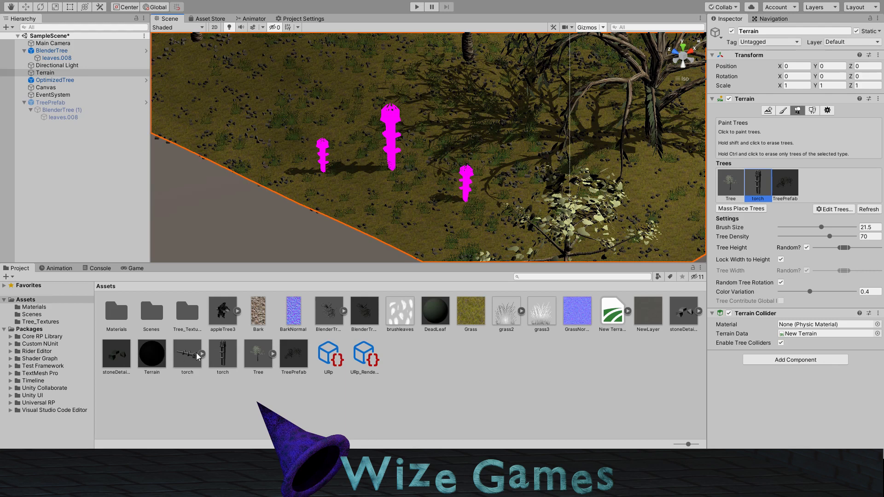
# Step: Open the torch prefab, compare the renderers in LOD 0 and LOD 1, and return to the scene
pyautogui.doubleClick(223, 354)
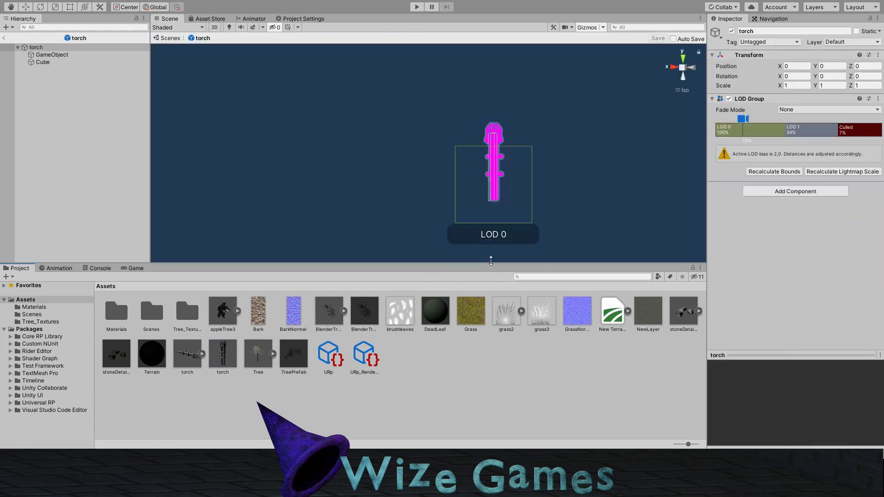
pyautogui.click(762, 130)
pyautogui.click(804, 133)
pyautogui.click(766, 134)
pyautogui.click(800, 134)
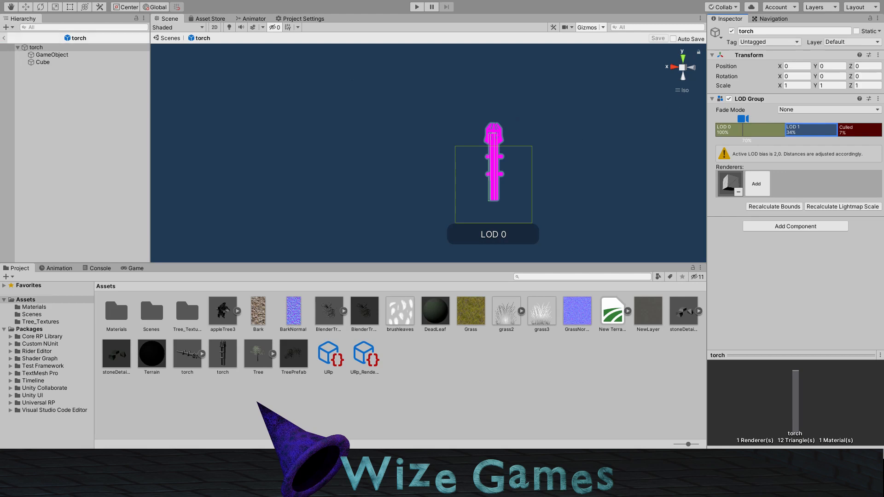
pyautogui.click(3, 38)
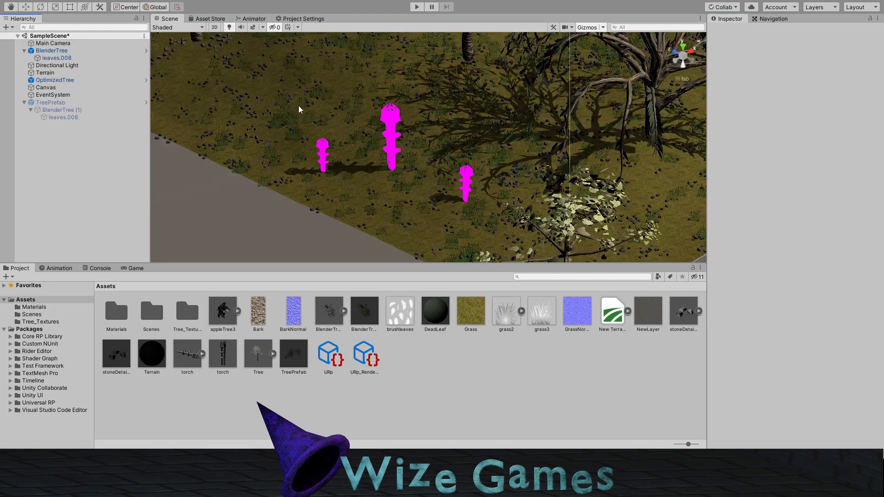
# Step: Bring up the terrain's paintable details, locate the stoneDetailMesh prefab in the assets and open it
pyautogui.click(390, 236)
pyautogui.click(810, 112)
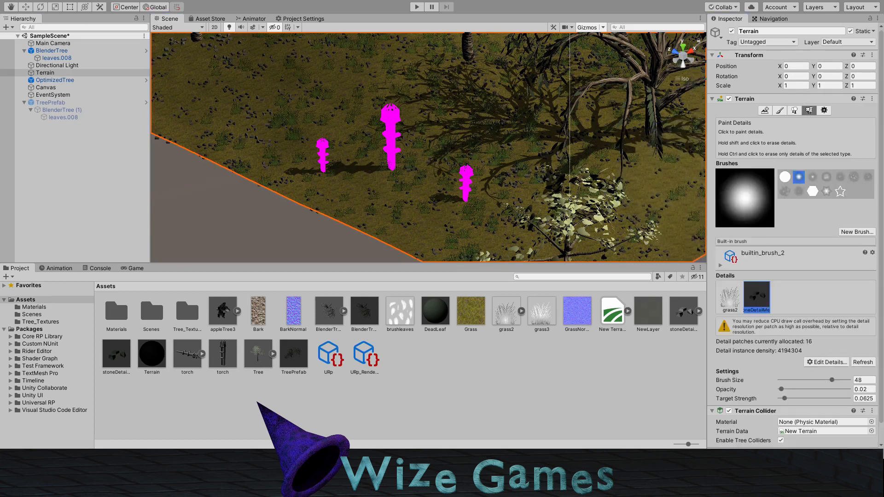
pyautogui.click(160, 189)
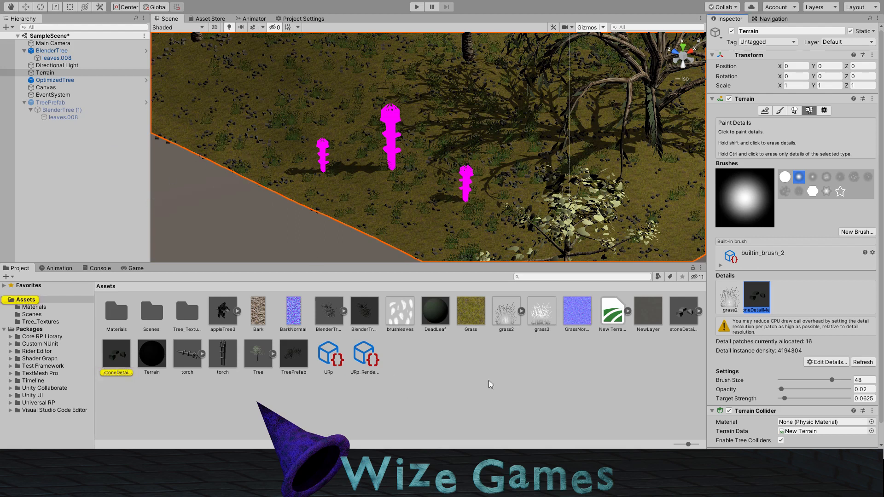
pyautogui.doubleClick(124, 358)
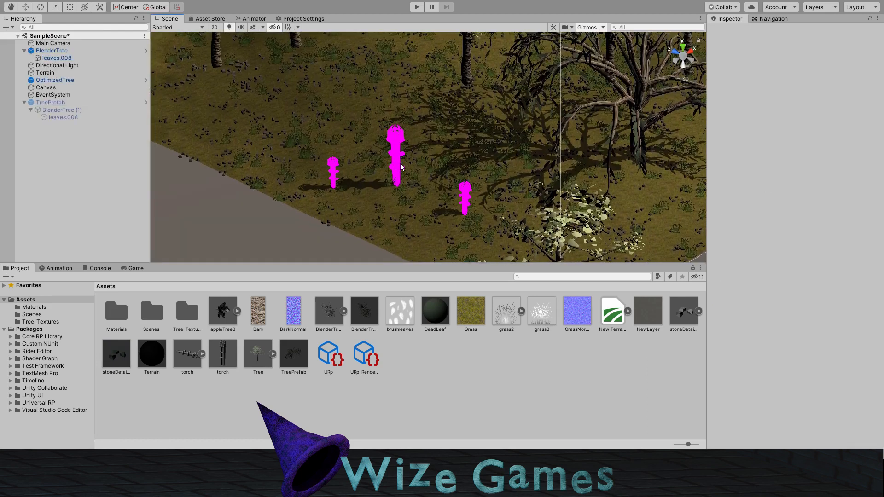
# Step: Examine the magenta torches in the scene from several distances and switch the terrain back to tree painting
pyautogui.moveTo(404, 162); pyautogui.dragTo(387, 168, button='middle')
pyautogui.scroll(5, 381, 172)
pyautogui.scroll(-6, 389, 178)
pyautogui.scroll(-4, 391, 179)
pyautogui.scroll(10, 394, 175)
pyautogui.moveTo(388, 175); pyautogui.dragTo(414, 174, button='middle')
pyautogui.moveTo(420, 172)
pyautogui.mouseDown(button='right')
pyautogui.moveTo(365, 160)
pyautogui.moveTo(369, 168)
pyautogui.moveTo(387, 160)
pyautogui.mouseUp(button='right')
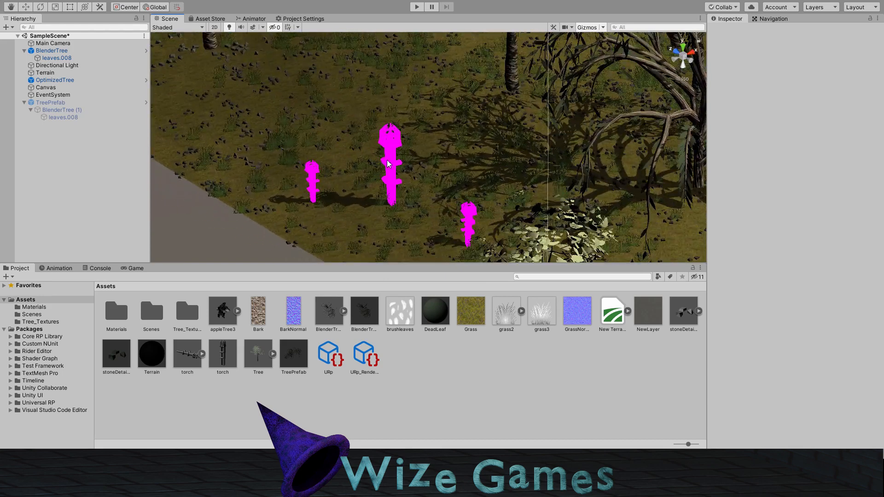
pyautogui.click(394, 149)
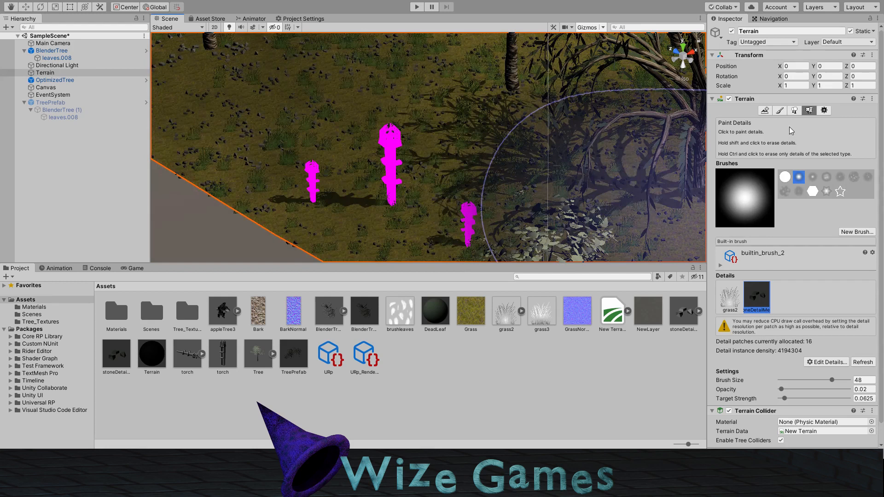
pyautogui.click(795, 110)
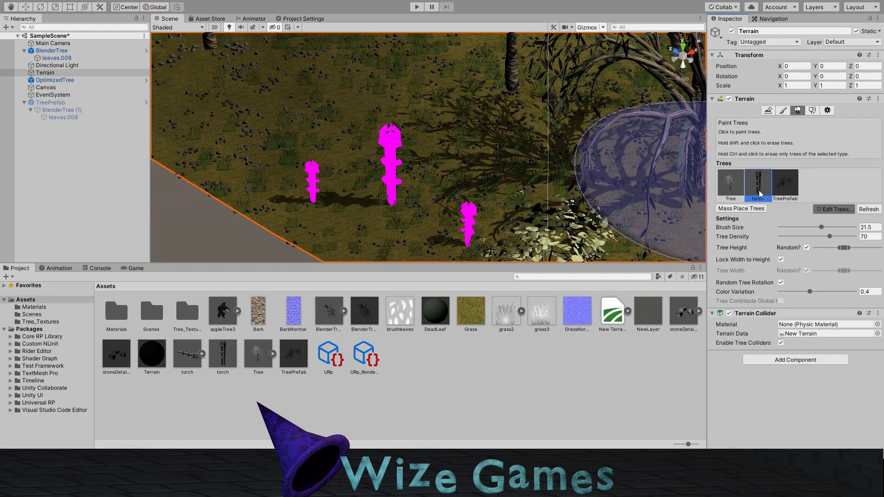
# Step: Open the torch prefab and assign the DeadLeaf material to GameObject, the renderer used by LOD 0
pyautogui.doubleClick(223, 364)
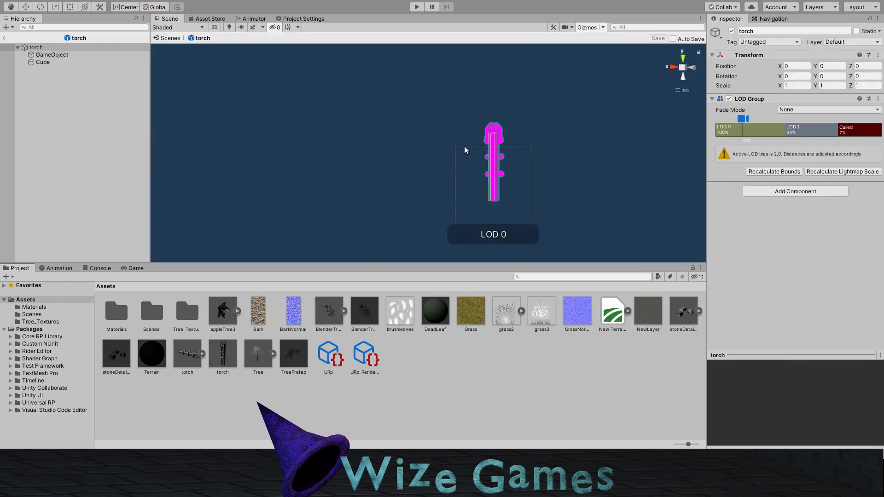
pyautogui.click(767, 136)
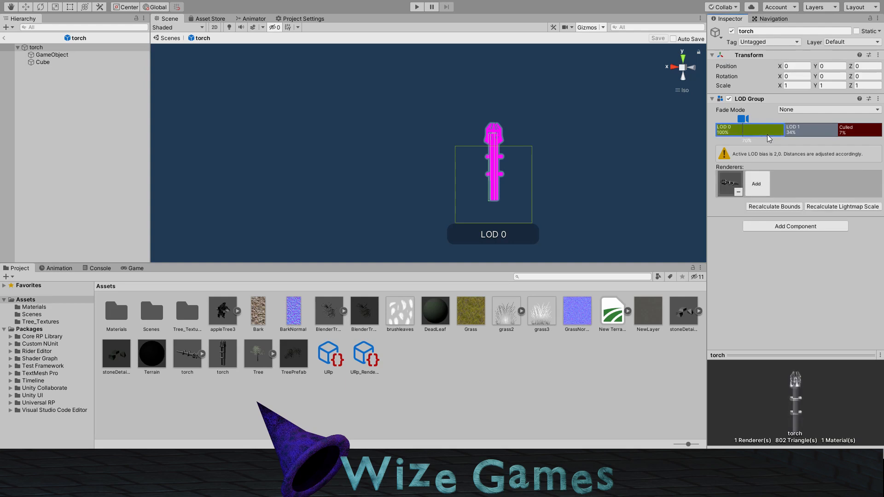
pyautogui.click(729, 180)
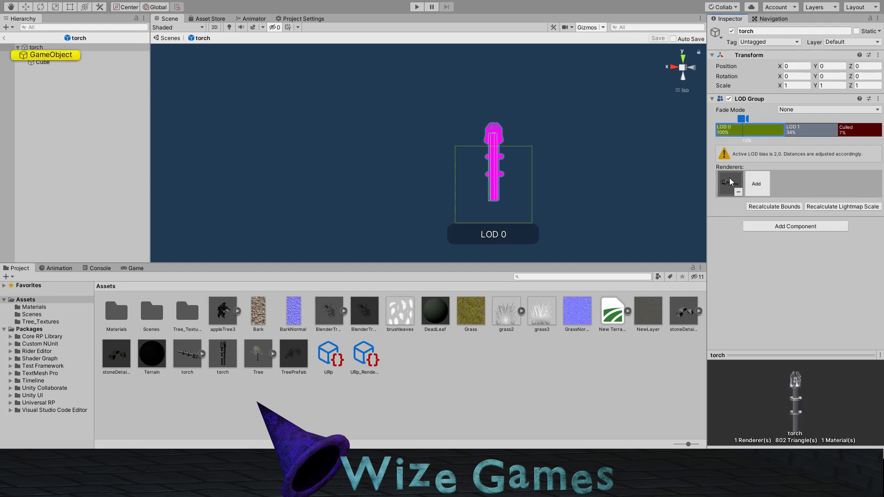
pyautogui.click(60, 56)
pyautogui.press('f')
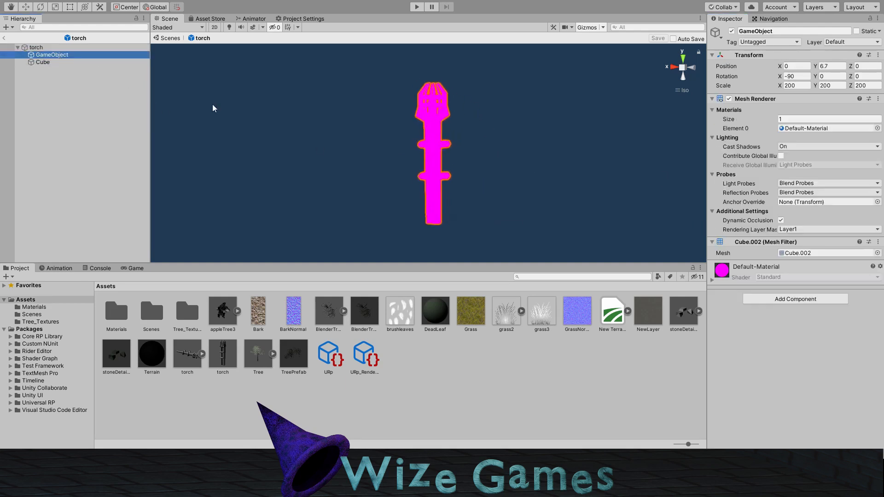
pyautogui.keyDown('alt'); pyautogui.moveTo(548, 144); pyautogui.dragTo(479, 170); pyautogui.keyUp('alt')
pyautogui.click(878, 129)
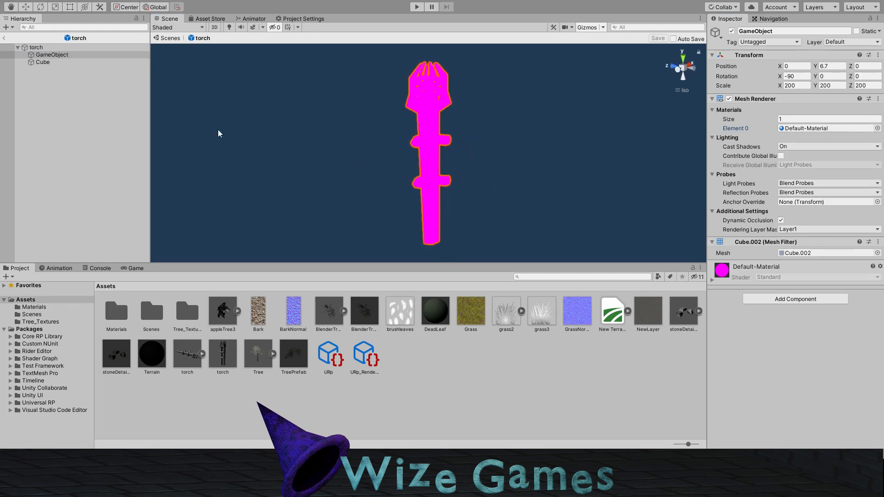
pyautogui.click(32, 152)
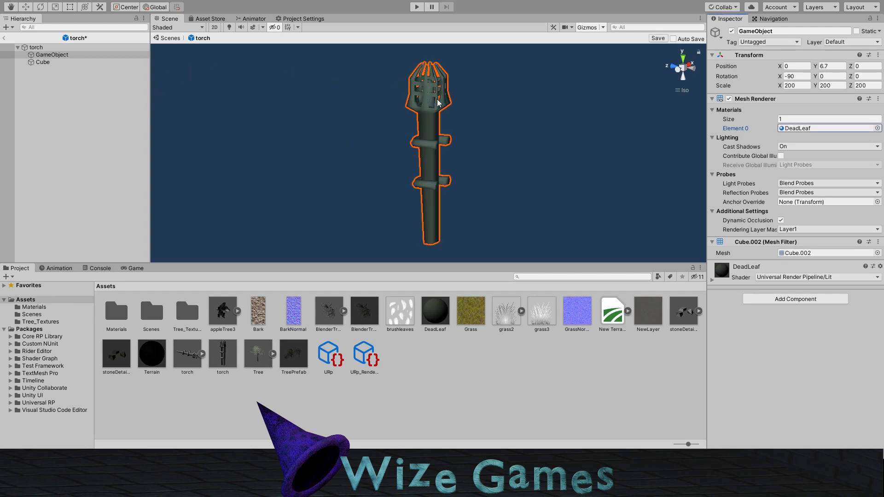
# Step: Assign the DeadLeaf material to the torch's Cube, save the prefab and select its root object
pyautogui.click(49, 63)
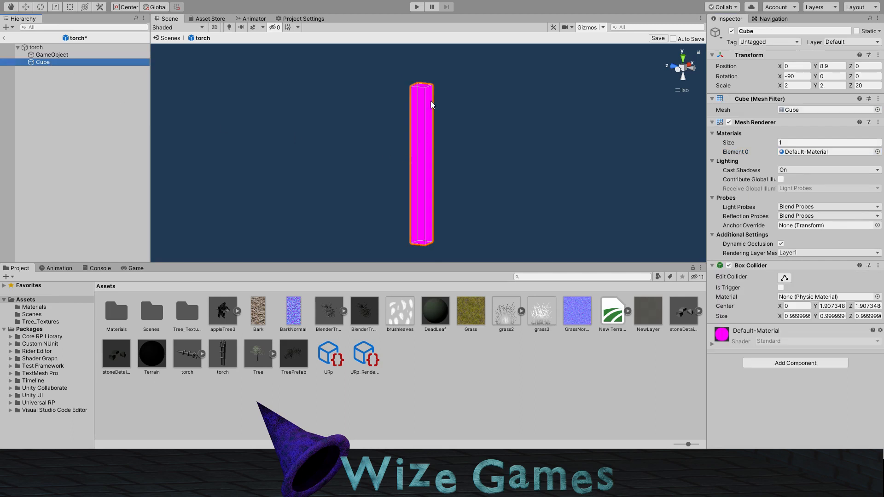
pyautogui.click(878, 152)
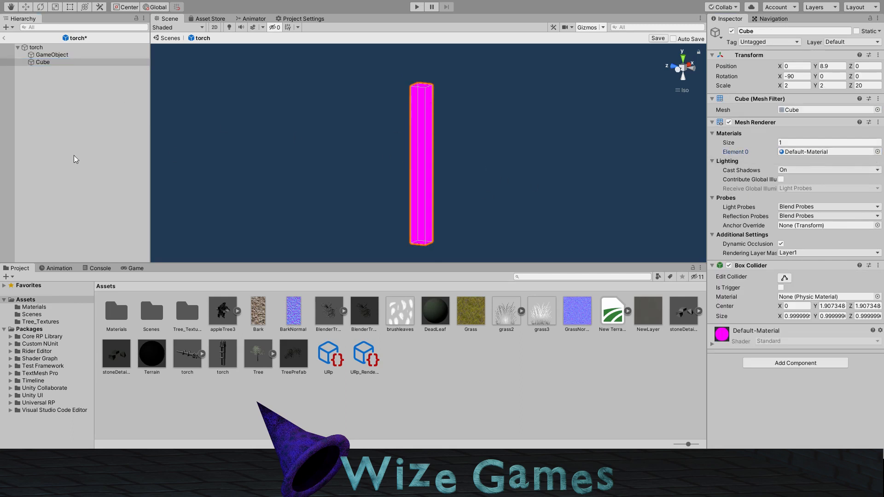
pyautogui.click(117, 114)
pyautogui.moveTo(280, 131); pyautogui.dragTo(429, 153, button='right')
pyautogui.click(656, 38)
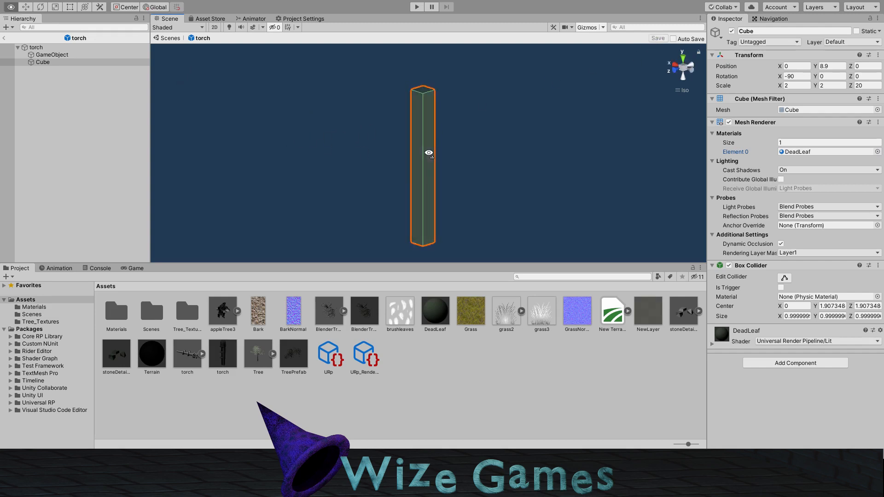
pyautogui.click(50, 48)
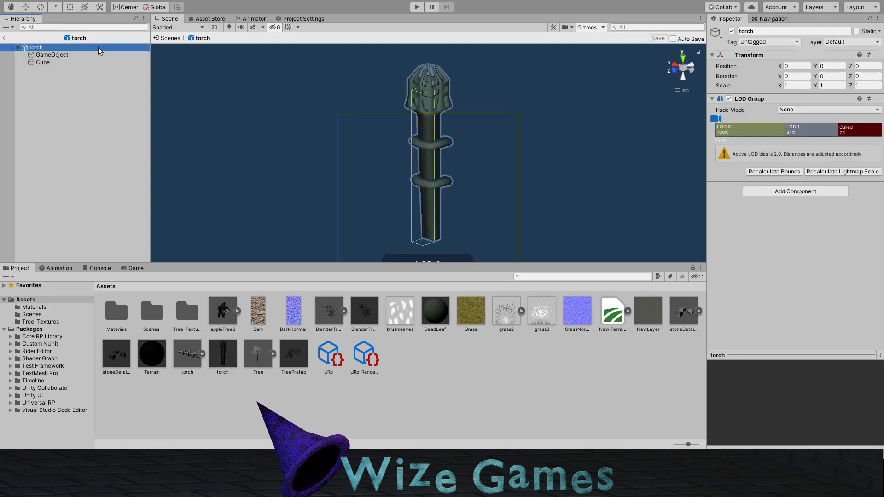
# Step: Close the torch prefab, return to the terrain scene and refresh its tree prototypes
pyautogui.click(4, 39)
pyautogui.click(383, 209)
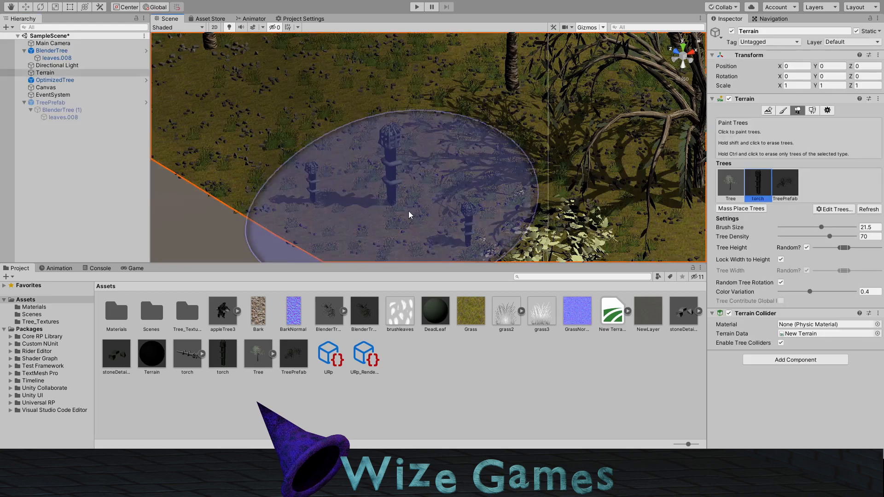
pyautogui.moveTo(502, 182); pyautogui.dragTo(497, 183, button='middle')
pyautogui.click(872, 211)
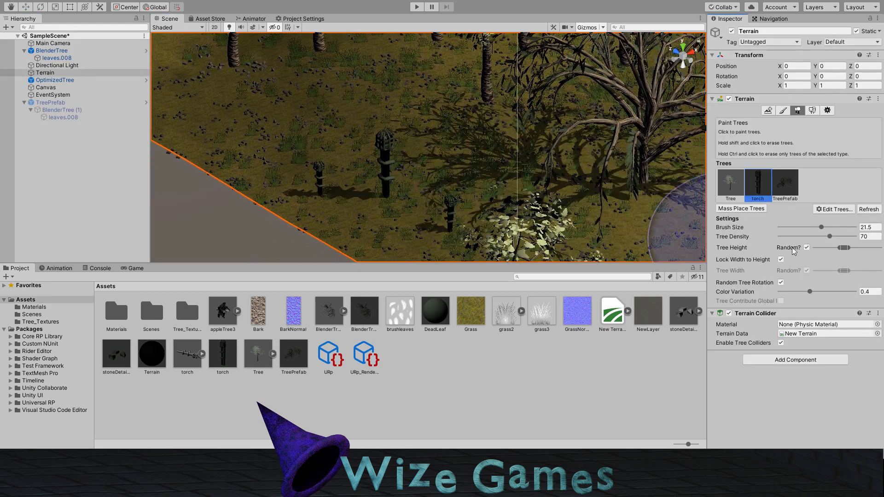
# Step: Try painting a dense cluster of torches near the terrain's edge at the current tree height, and remove them again
pyautogui.moveTo(353, 125); pyautogui.dragTo(469, 183, button='middle')
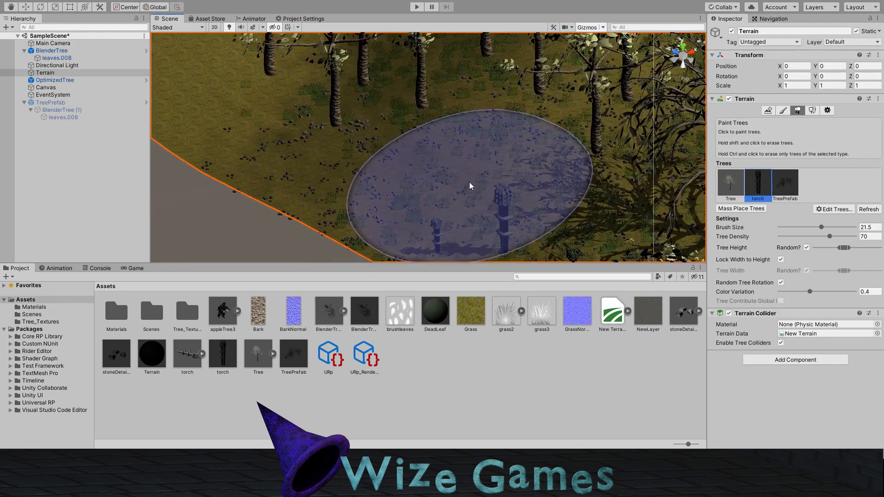
pyautogui.click(348, 158)
pyautogui.moveTo(318, 162); pyautogui.dragTo(419, 221, button='middle')
pyautogui.scroll(-7, 461, 167)
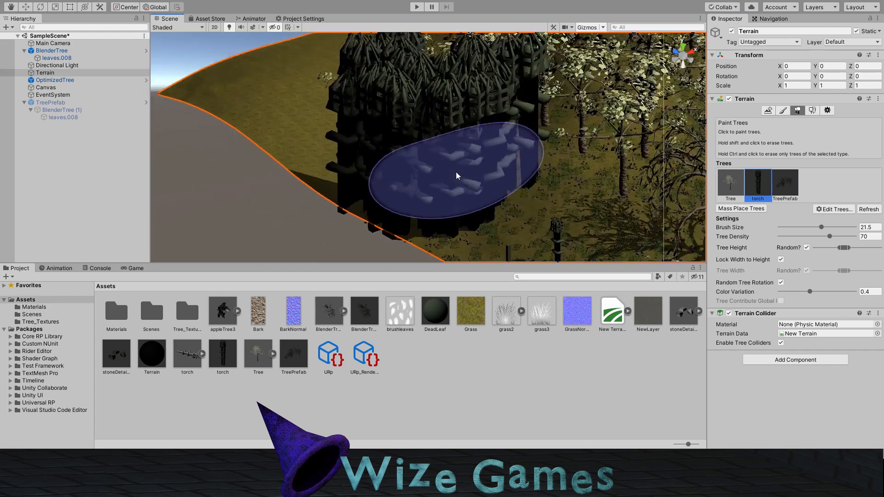
pyautogui.scroll(2, 456, 173)
pyautogui.keyDown('shift'); pyautogui.click(432, 203); pyautogui.keyUp('shift')
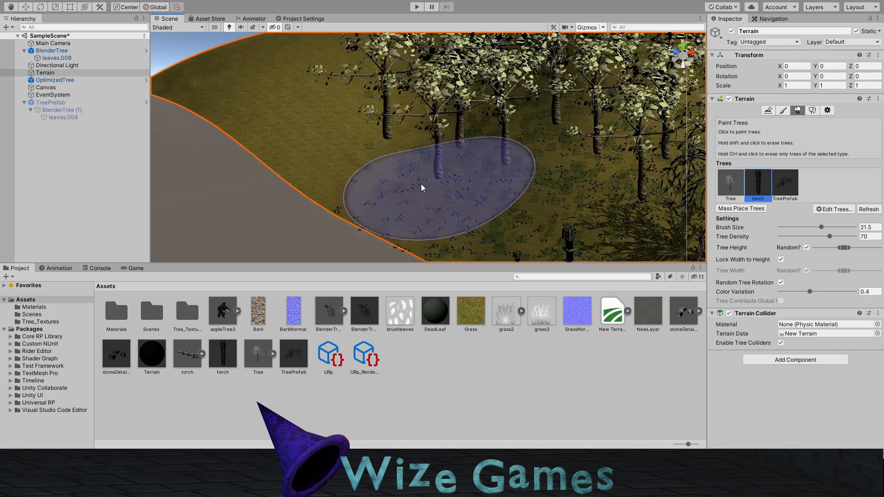
# Step: Lower the random tree height range and paint many small torches across the terrain's outer corner and along its edge
pyautogui.moveTo(846, 251); pyautogui.dragTo(820, 248)
pyautogui.scroll(3, 474, 187)
pyautogui.moveTo(435, 174)
pyautogui.mouseDown()
pyautogui.moveTo(408, 172)
pyautogui.moveTo(375, 194)
pyautogui.moveTo(369, 152)
pyautogui.moveTo(398, 109)
pyautogui.mouseUp()
pyautogui.moveTo(379, 102); pyautogui.dragTo(454, 163, button='middle')
pyautogui.scroll(-3, 496, 182)
pyautogui.scroll(-5, 455, 162)
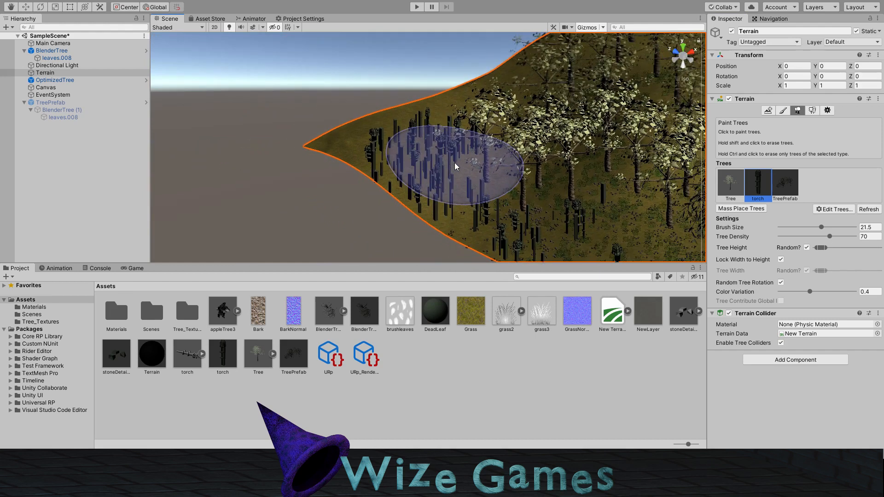
# Step: Examine the painted torches, leafy trees and bare trees across the terrain from several angles
pyautogui.scroll(-4, 455, 162)
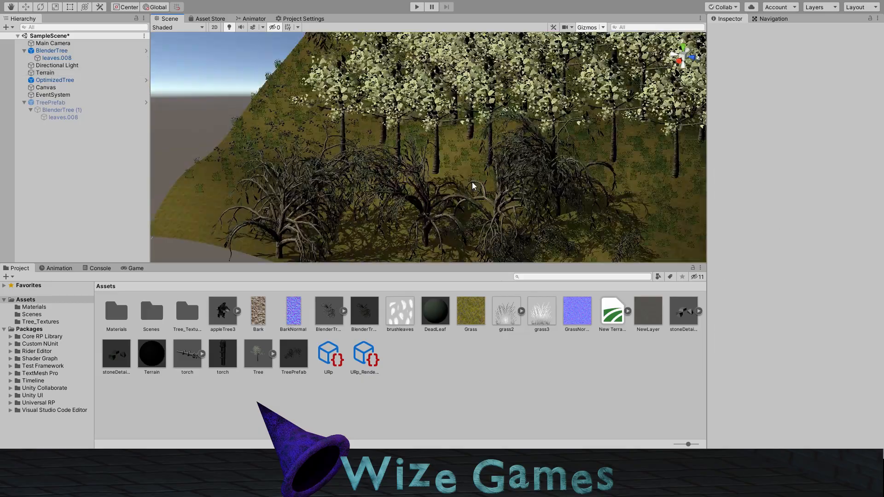
pyautogui.moveTo(546, 159); pyautogui.dragTo(294, 181, button='right')
pyautogui.moveTo(520, 173); pyautogui.dragTo(387, 170, button='middle')
pyautogui.moveTo(387, 171); pyautogui.dragTo(494, 183, button='right')
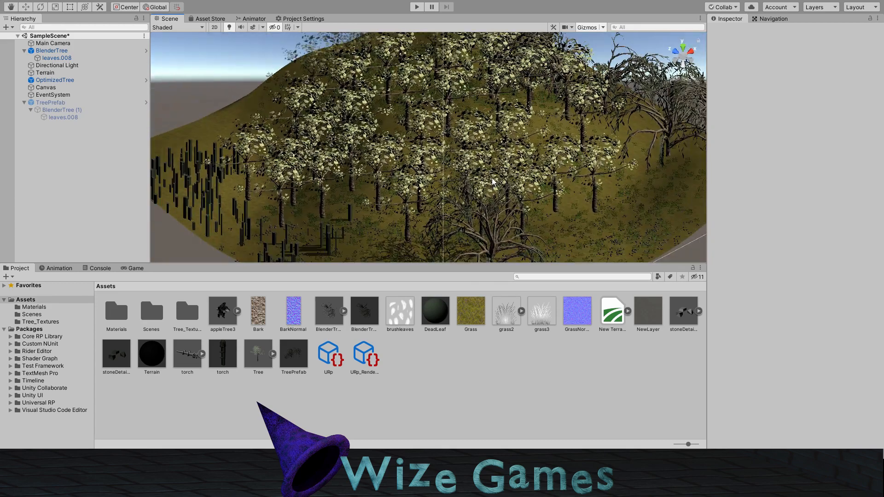